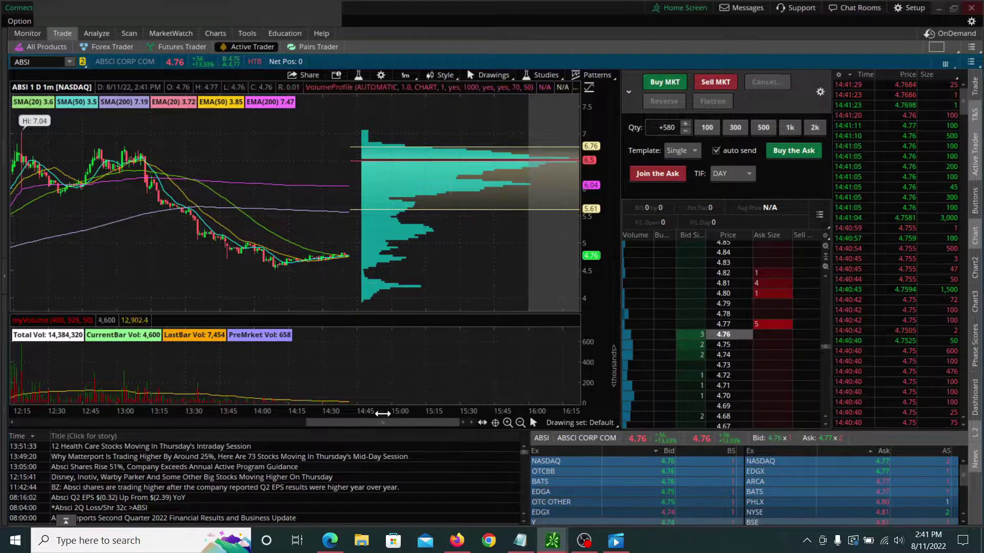
Look up the float data for Koss Corporation (KOSS) in FloatChecker, then minimize the browser.
left_click(331, 542)
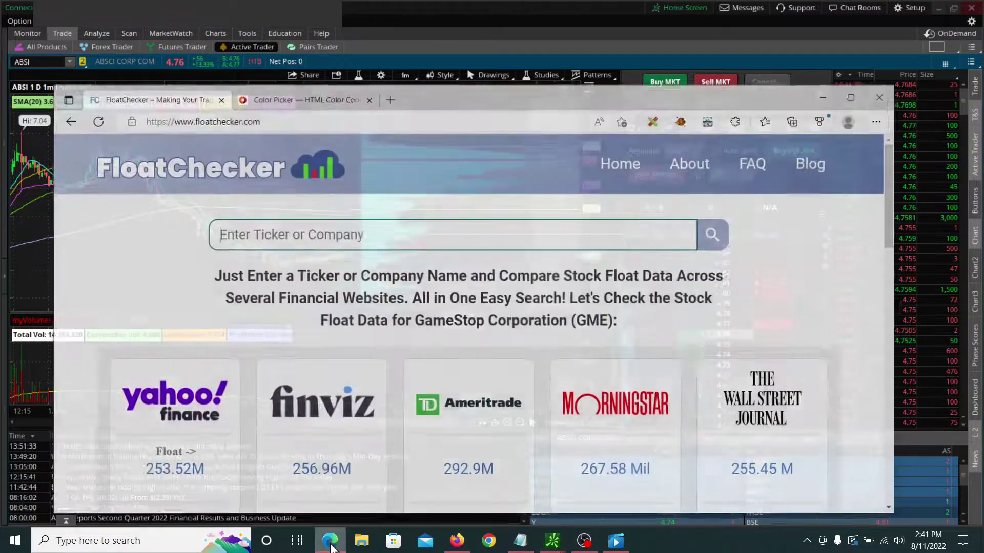
scroll(547, 402, "down", 1)
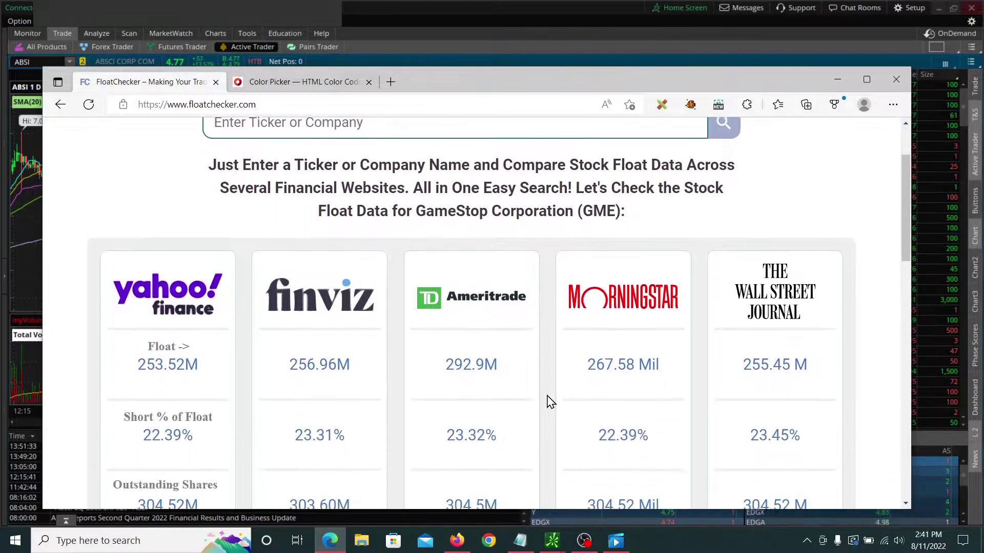
scroll(516, 248, "up", 1)
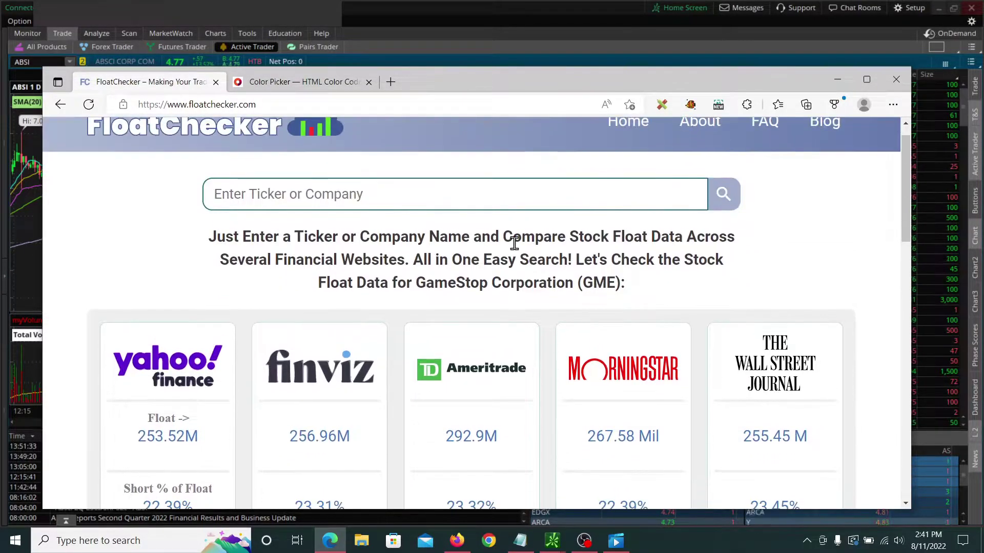
type("koss")
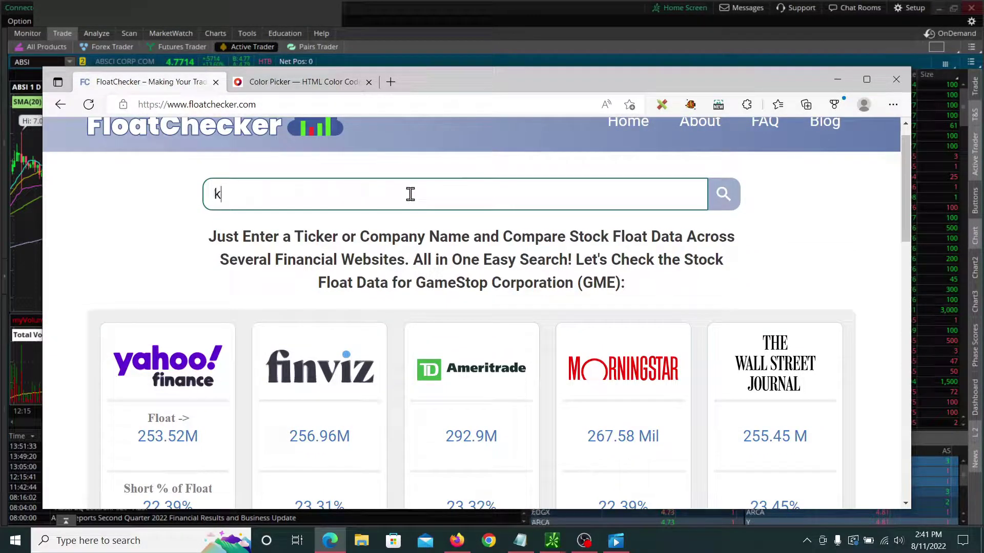
left_click(367, 229)
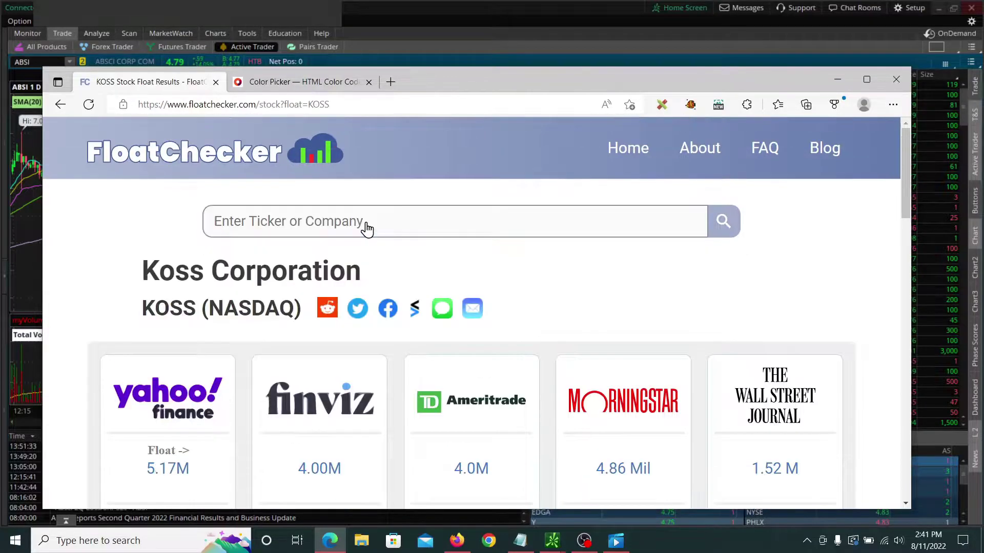
scroll(556, 396, "down", 2)
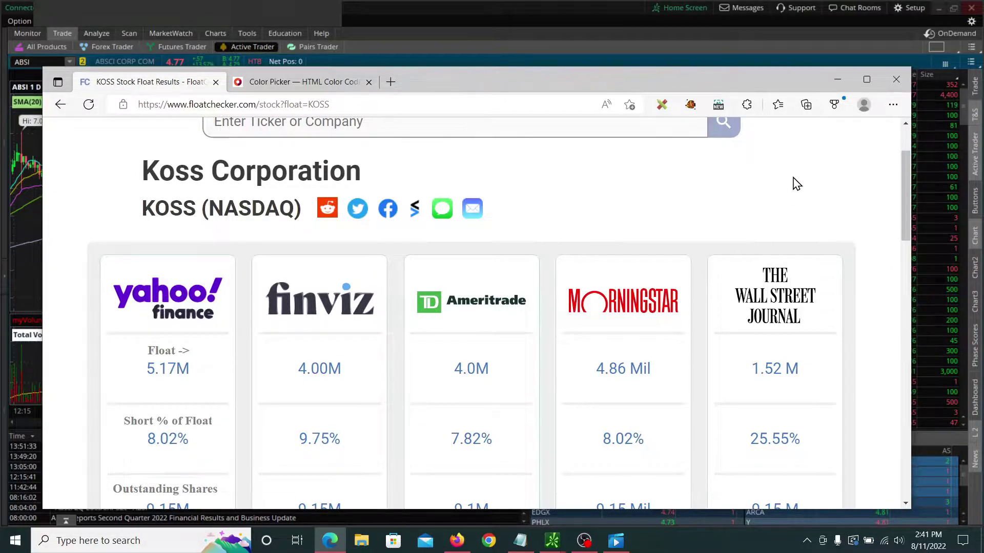
left_click(836, 81)
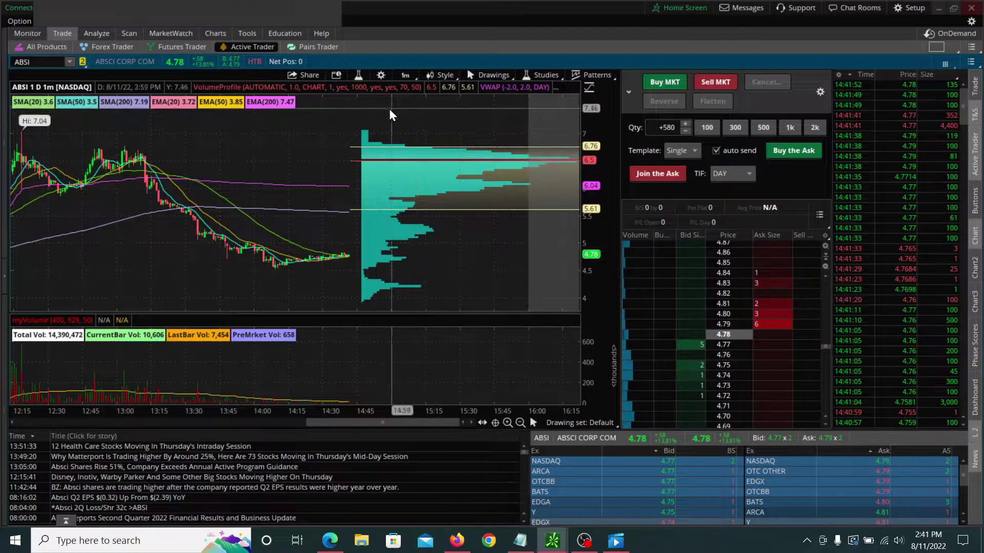
Delete EMALabels from the chart's added studies and apply the removal.
left_click(357, 79)
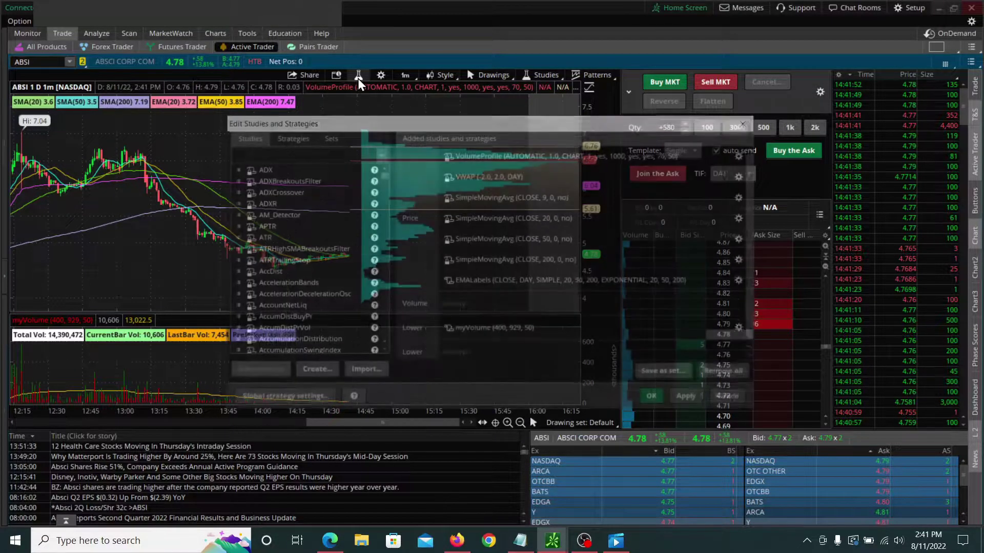
mouse_move(669, 273)
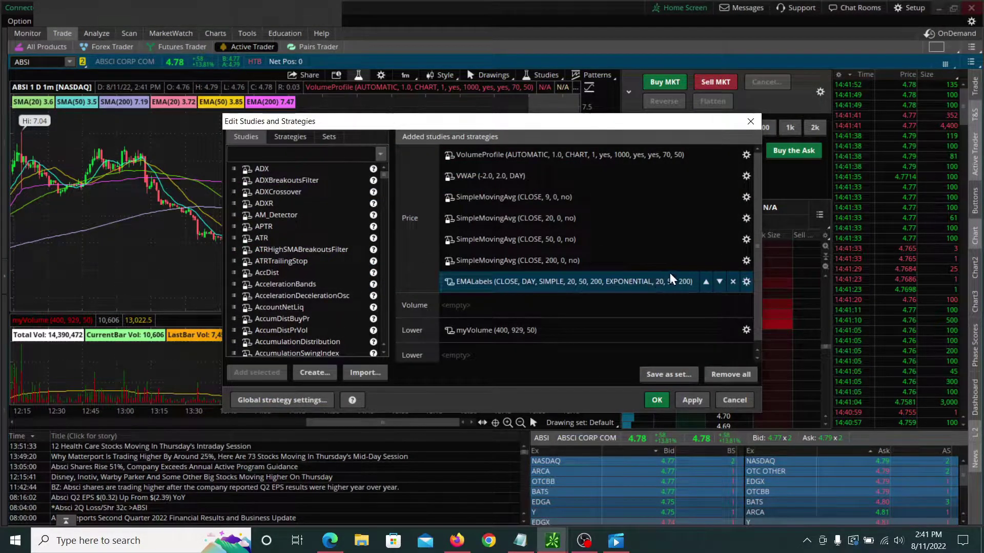
left_click(732, 281)
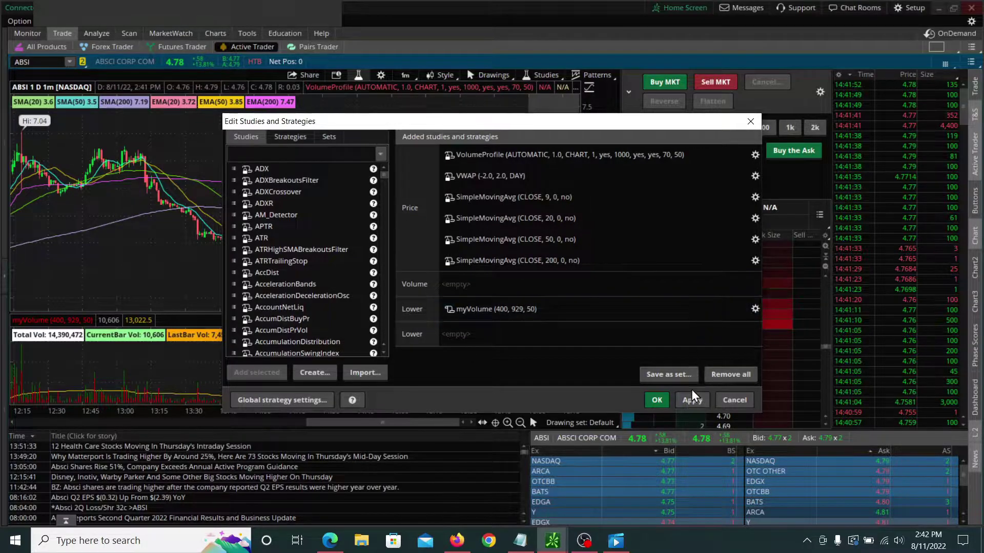
mouse_move(541, 195)
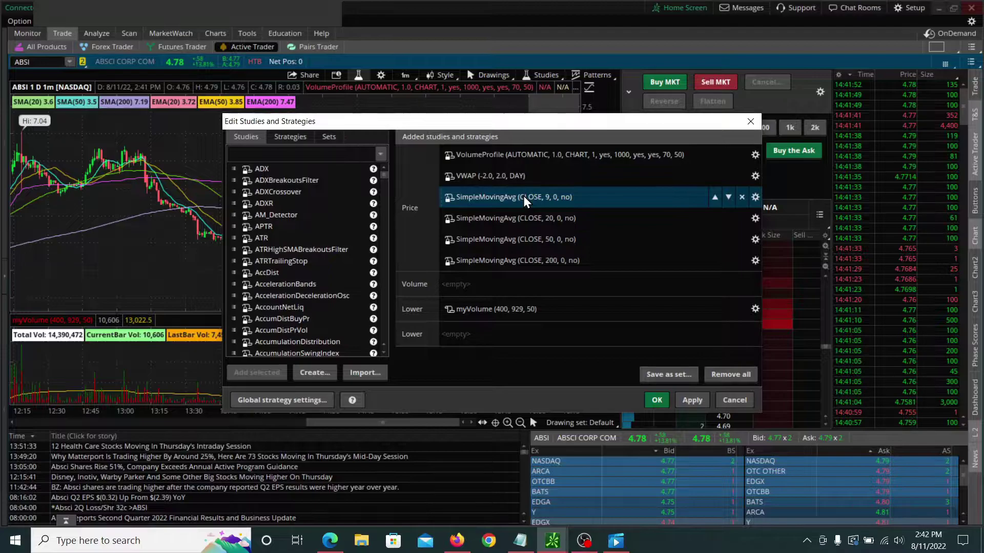
mouse_move(564, 223)
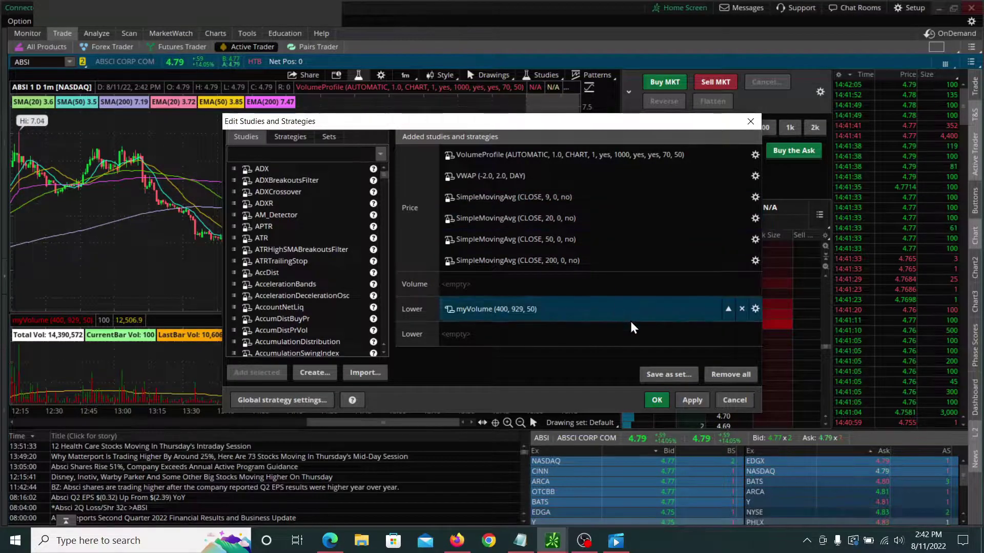
left_click(684, 399)
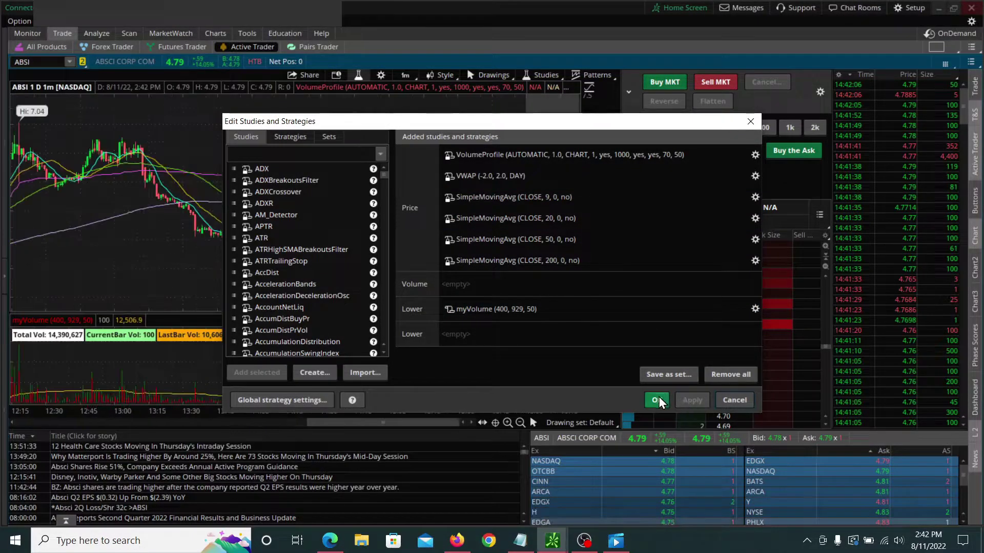
Confirm the Edit Studies and Strategies changes with OK to return to the ABSI chart.
mouse_move(672, 167)
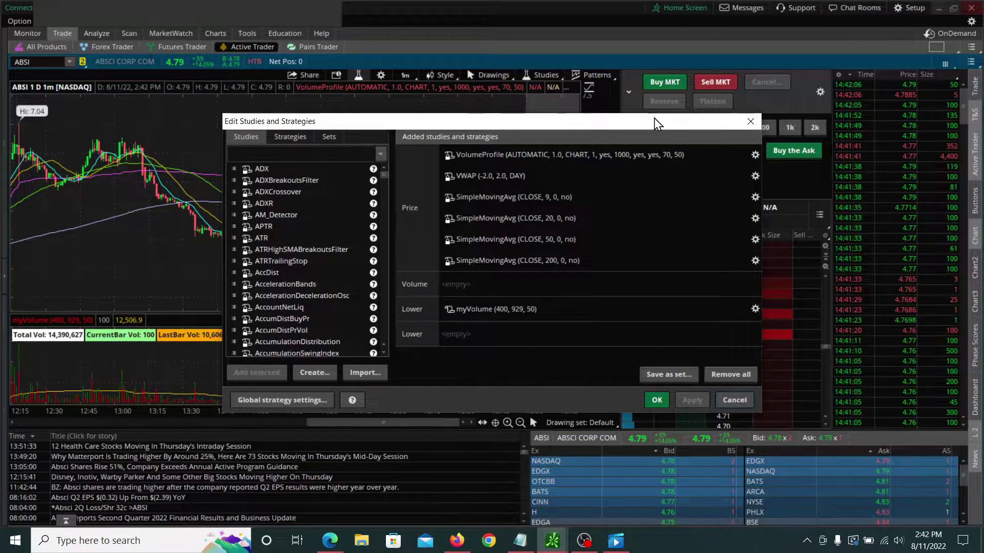
left_click(657, 400)
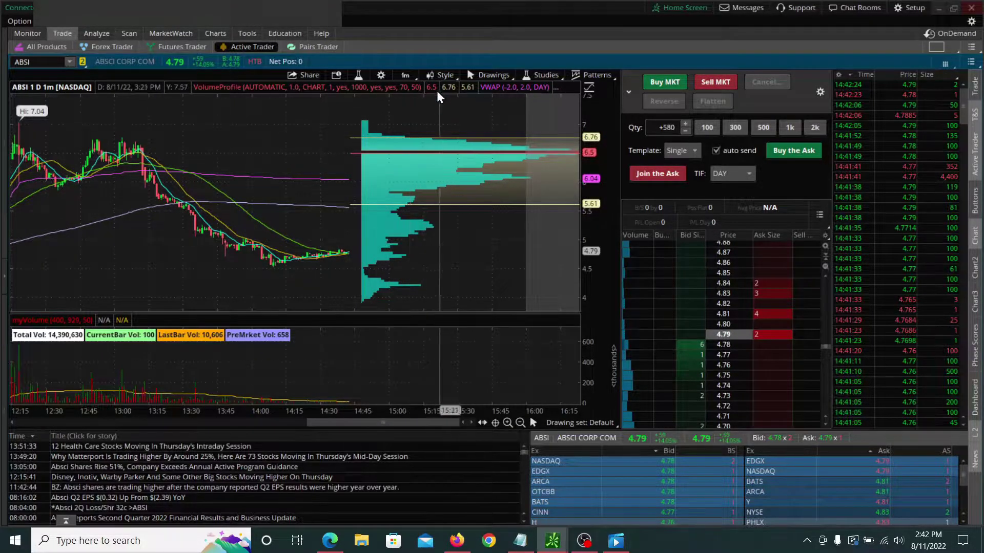
left_click(402, 76)
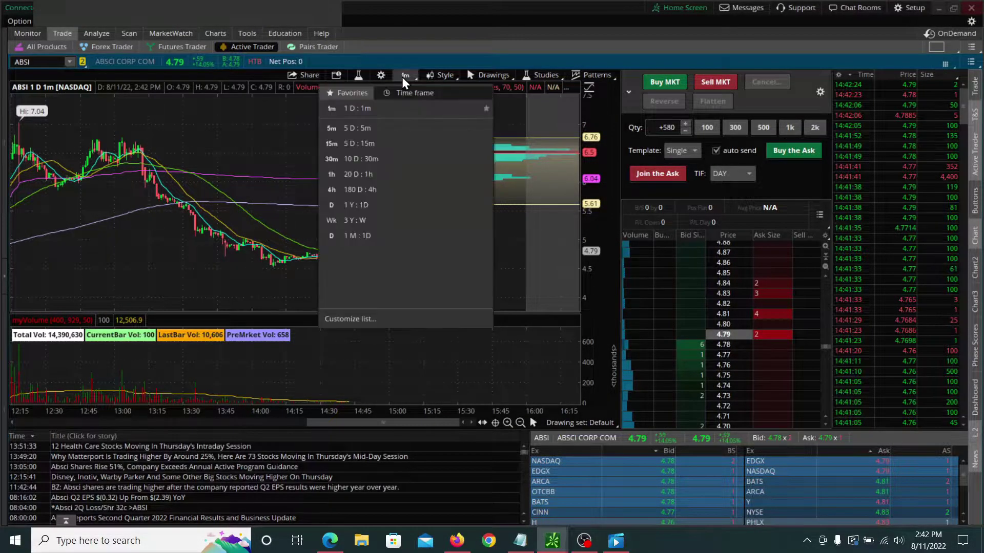
left_click(368, 131)
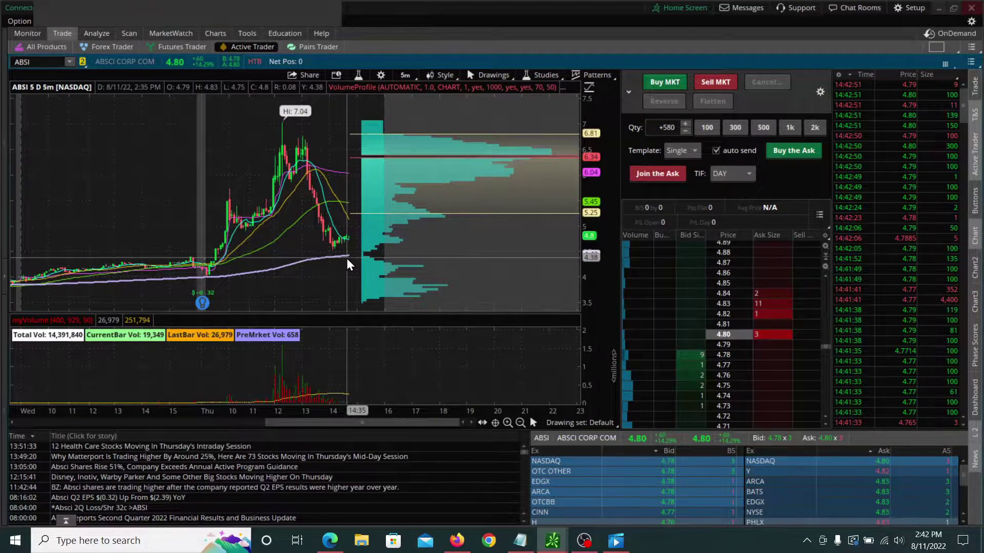
left_click(407, 75)
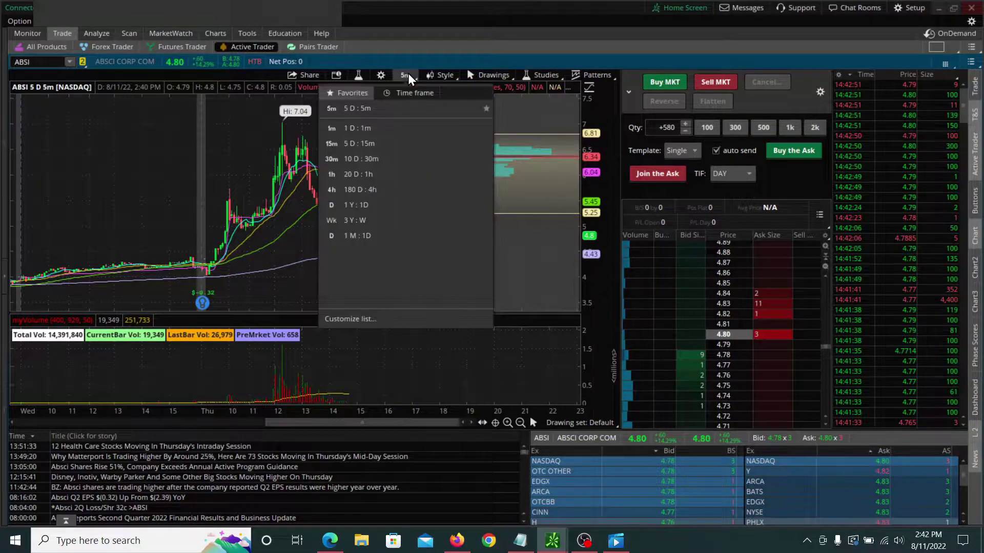
left_click(356, 205)
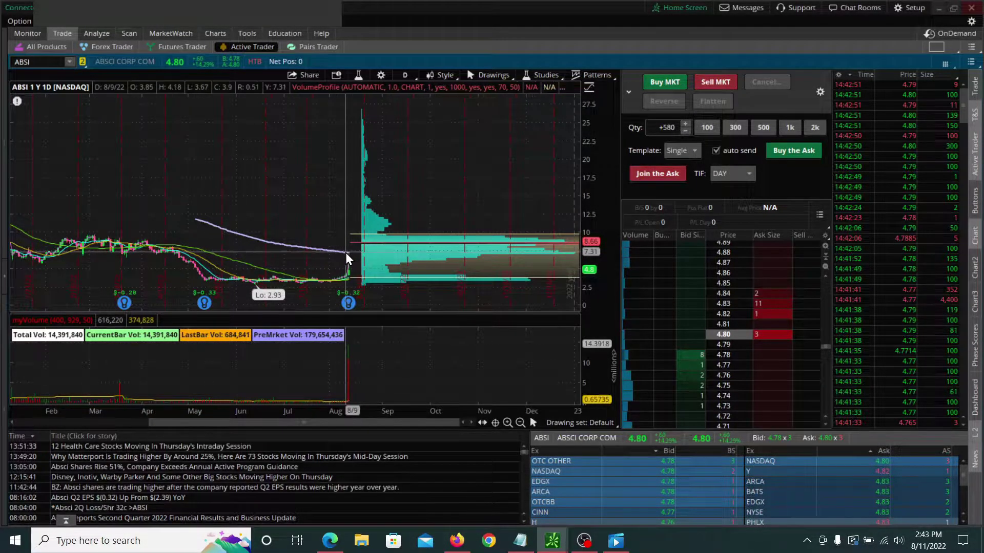
left_click(404, 76)
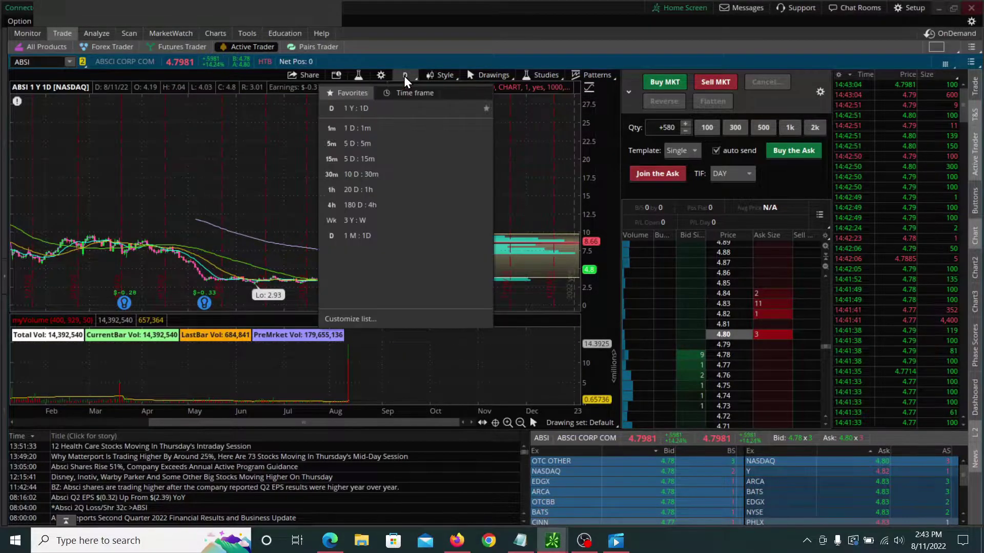
left_click(362, 128)
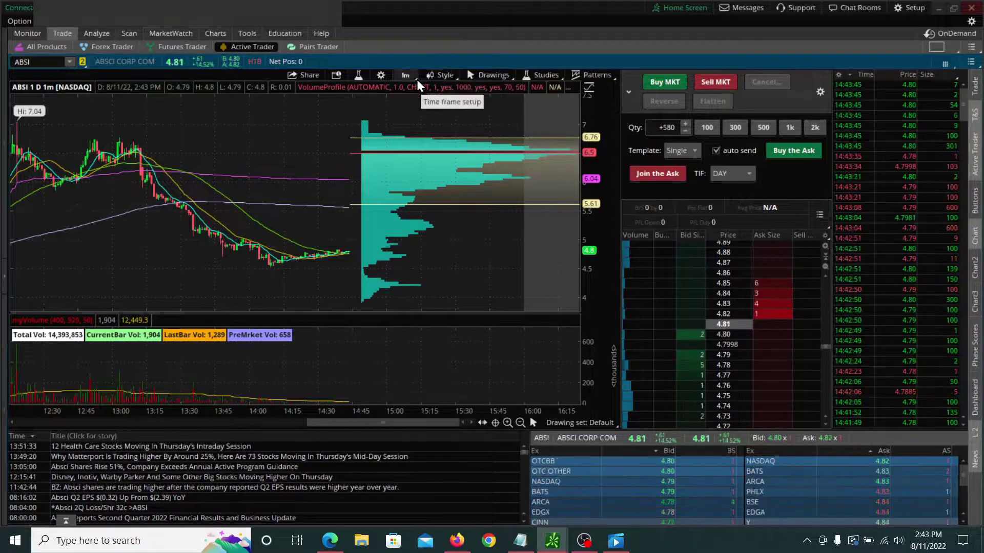
Create a new study, erase its default 'plot Data = close;' line, and name it MAlabels.
left_click(358, 75)
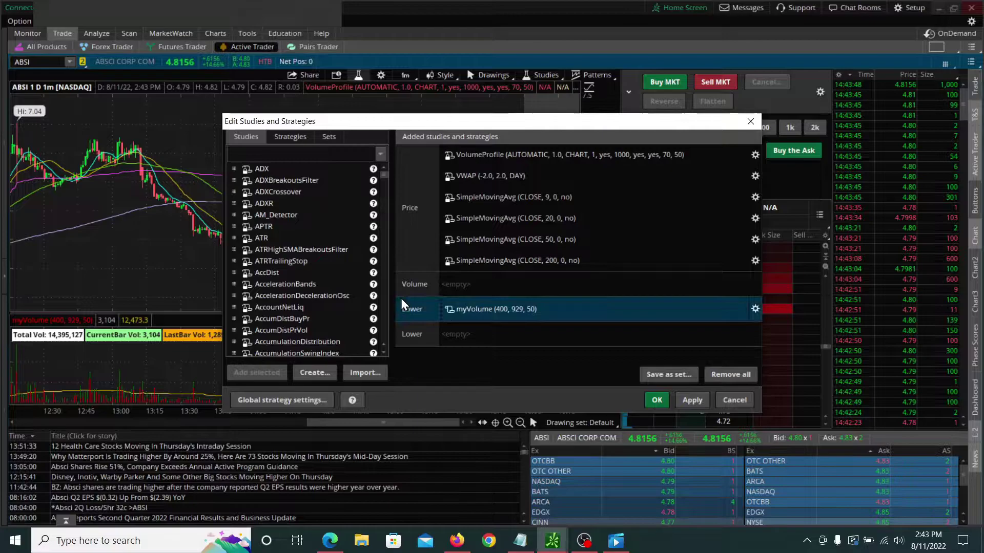
left_click(321, 373)
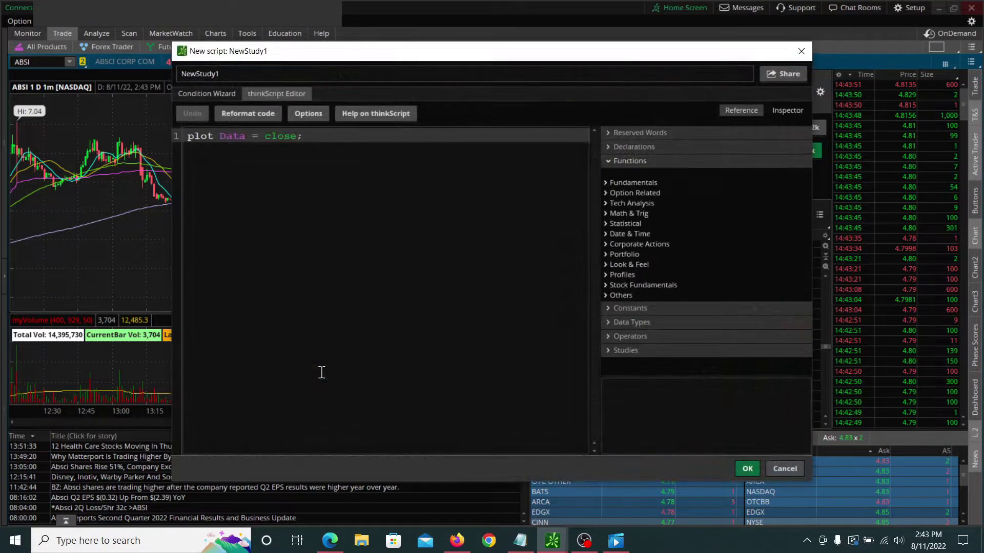
left_click(404, 139)
key("BackSpace")
key("BackSpace")
key("BackSpace")
key("BackSpace")
key("BackSpace")
key("BackSpace")
key("BackSpace")
key("BackSpace")
key("BackSpace")
key("BackSpace")
key("BackSpace")
key("BackSpace")
key("BackSpace")
key("BackSpace")
key("BackSpace")
key("BackSpace")
key("BackSpace")
key("BackSpace")
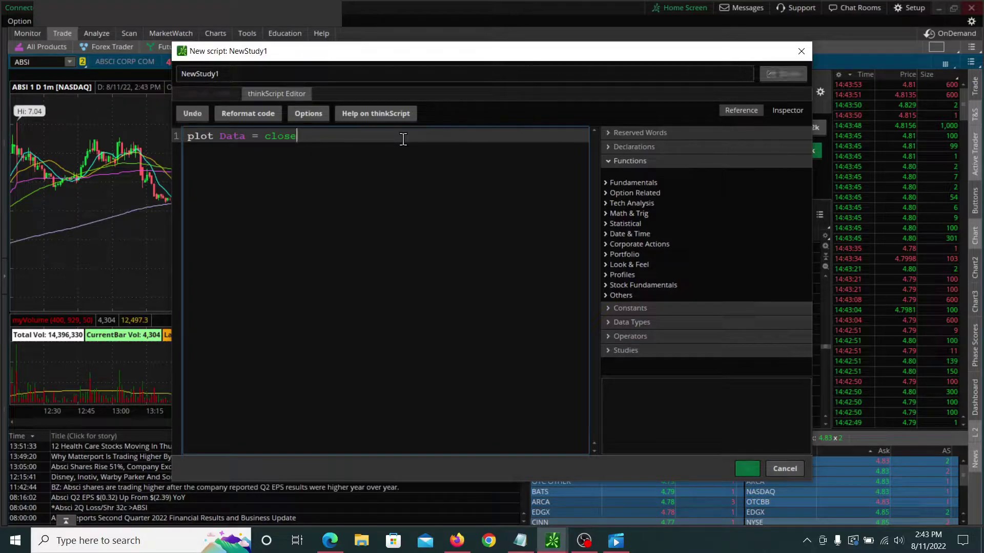
left_click(375, 70)
key("BackSpace")
key("BackSpace")
key("BackSpace")
key("BackSpace")
key("BackSpace")
key("BackSpace")
key("BackSpace")
key("BackSpace")
key("BackSpace")
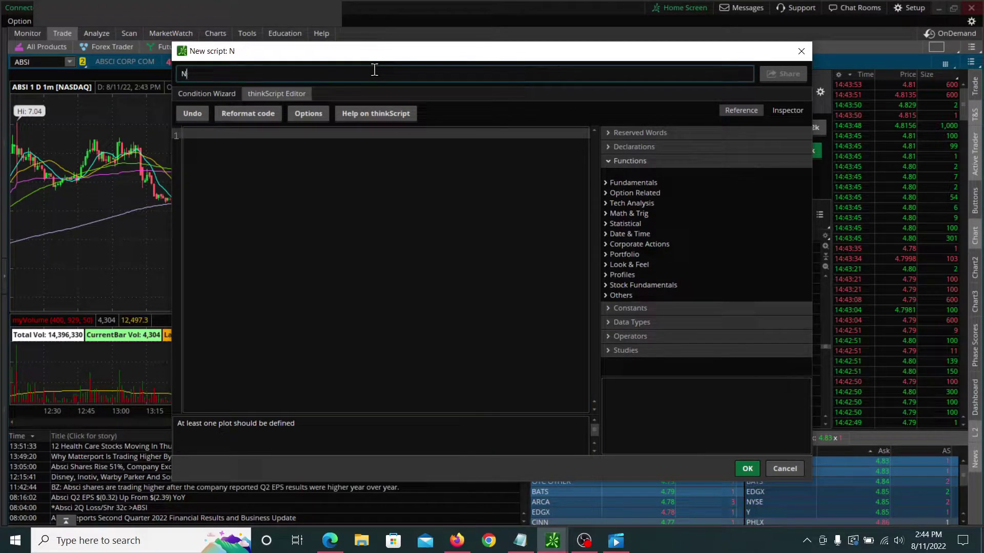
type("MA")
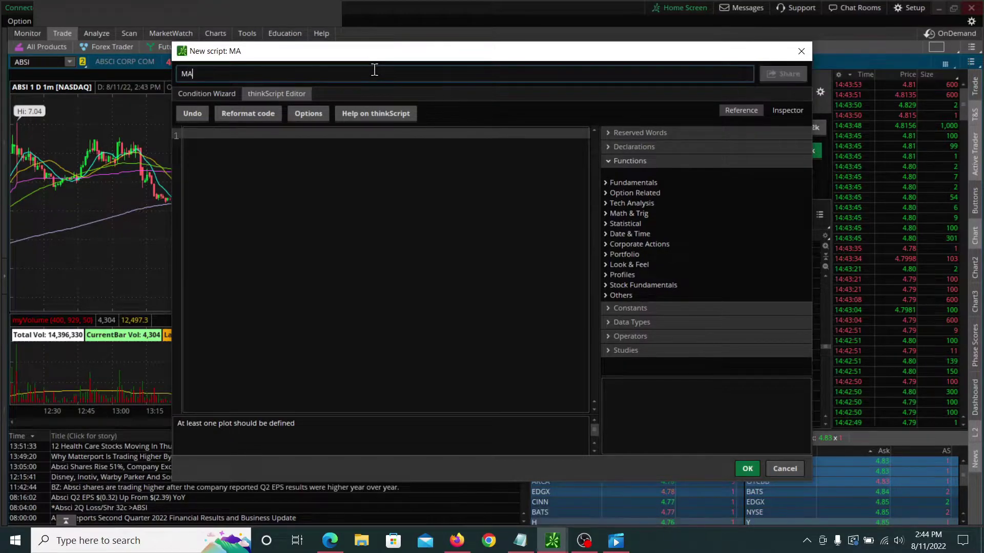
type("labels")
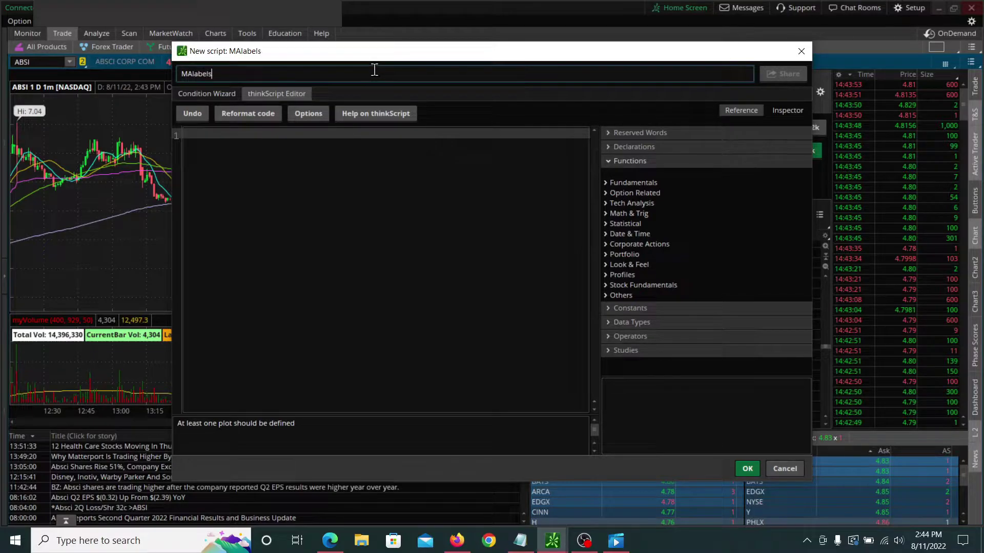
left_click(366, 182)
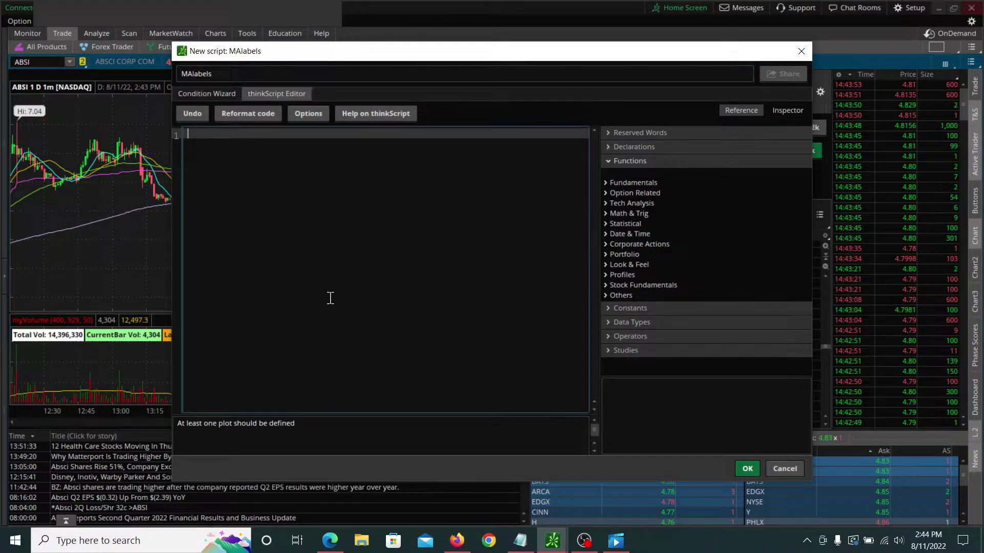
Select and copy the whole moving-average labels script in Notepad, then minimize Notepad.
left_click(520, 540)
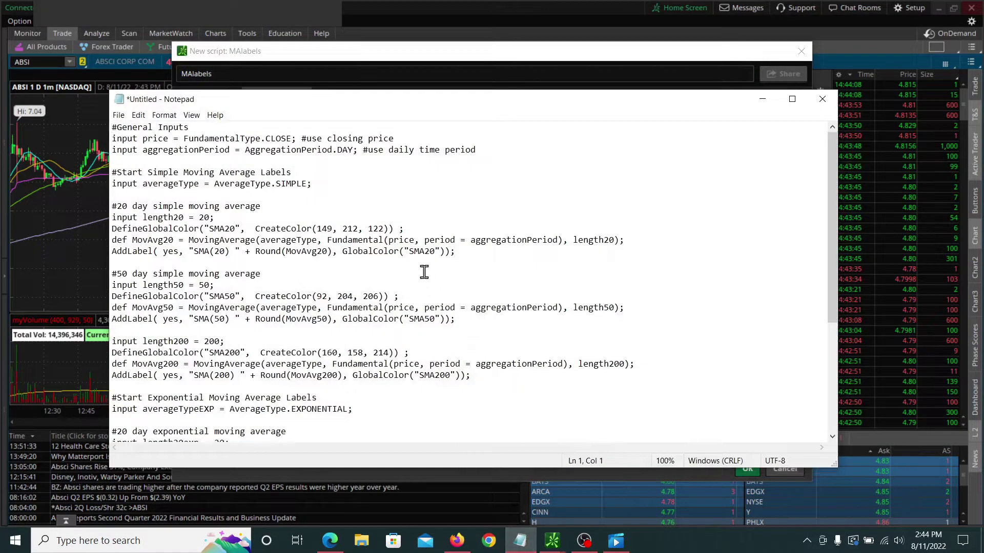
left_click(139, 116)
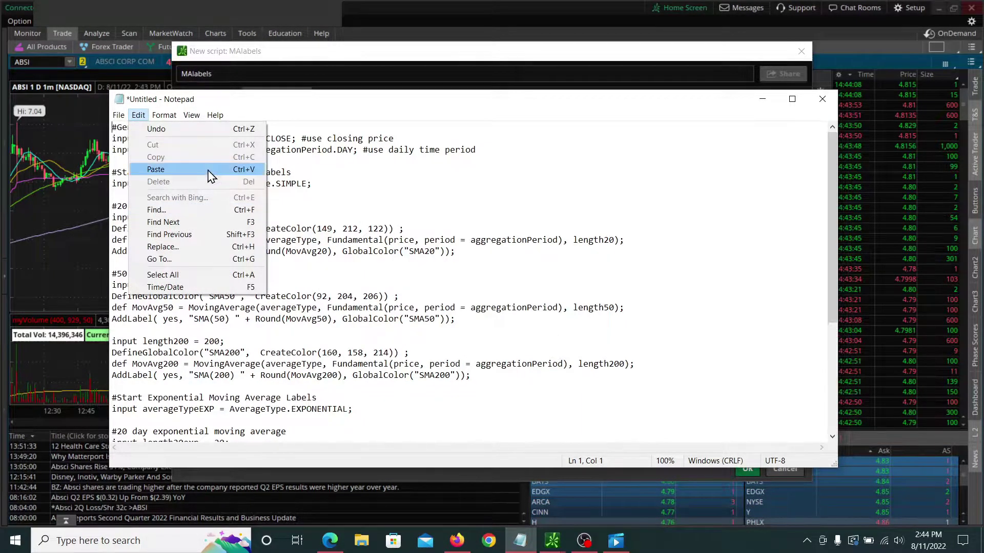
left_click(163, 274)
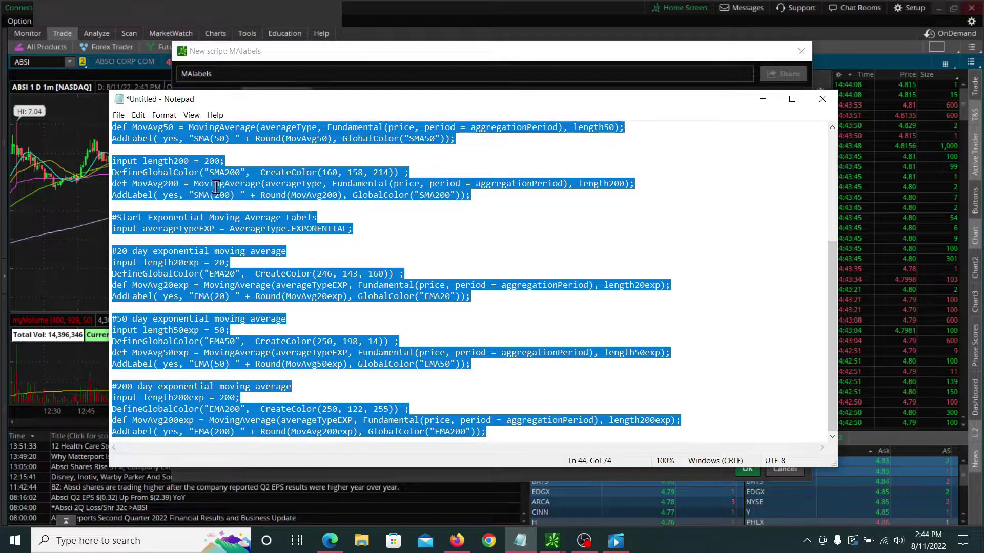
left_click(142, 122)
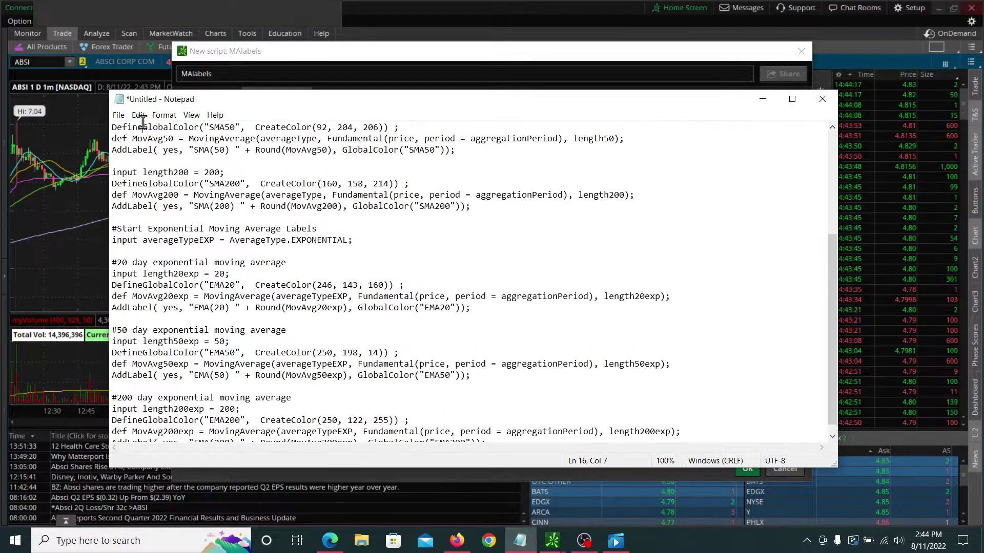
left_click(138, 115)
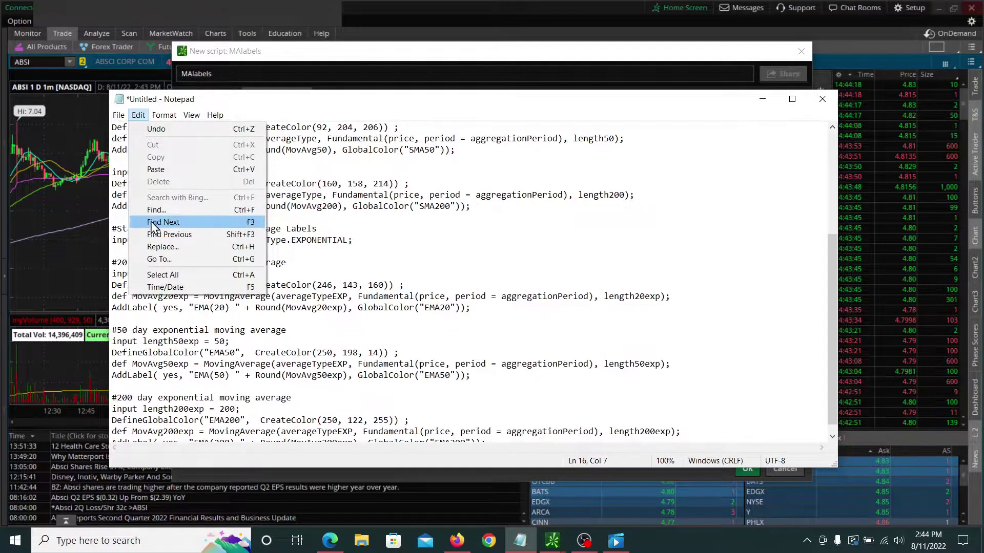
left_click(163, 276)
left_click(137, 117)
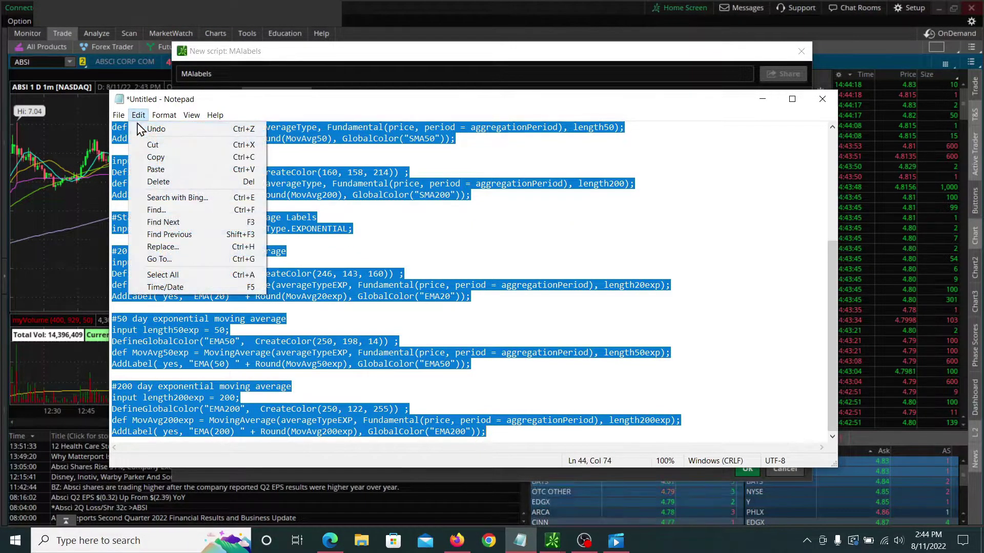
left_click(156, 158)
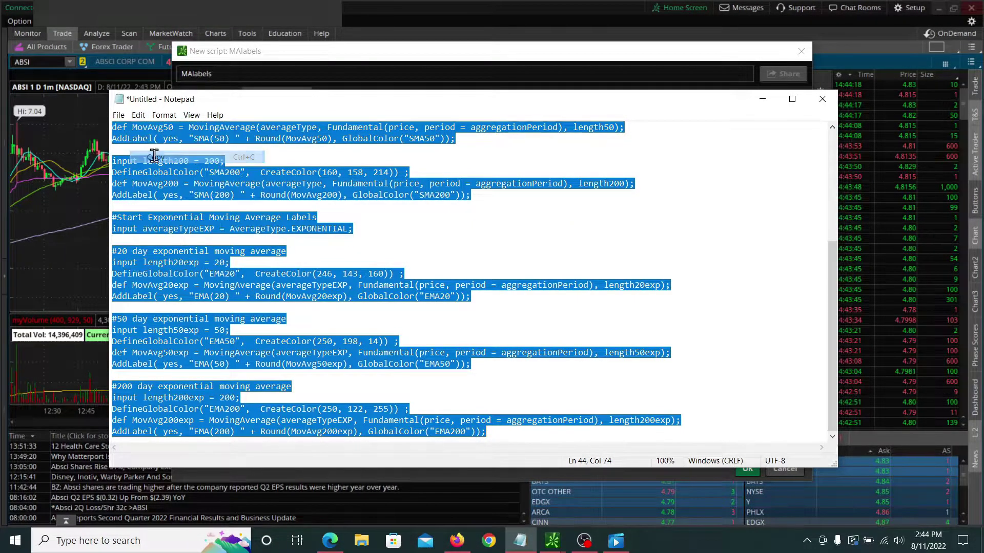
left_click(763, 101)
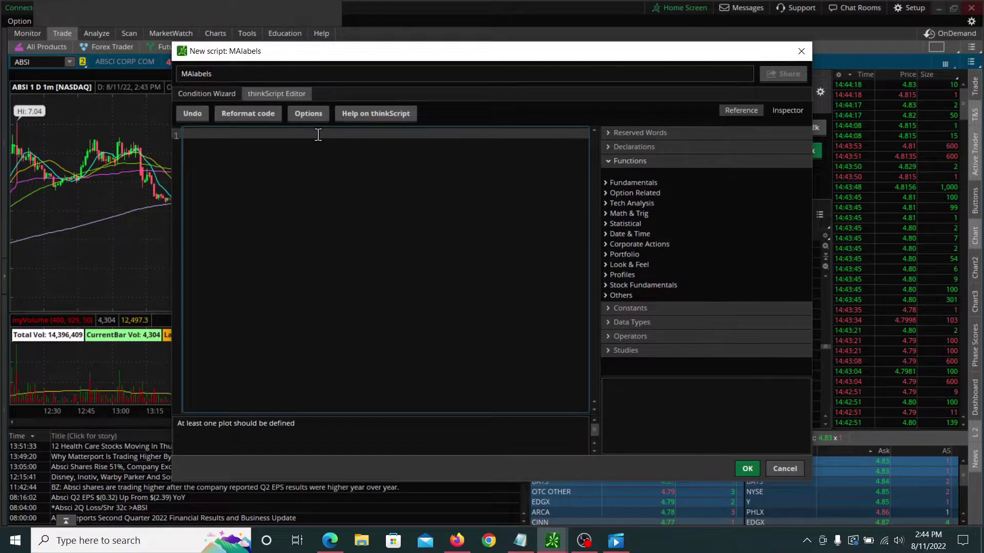
Paste the script into the MAlabels editor, save it, and apply the study to the ABSI chart.
key("ctrl+v")
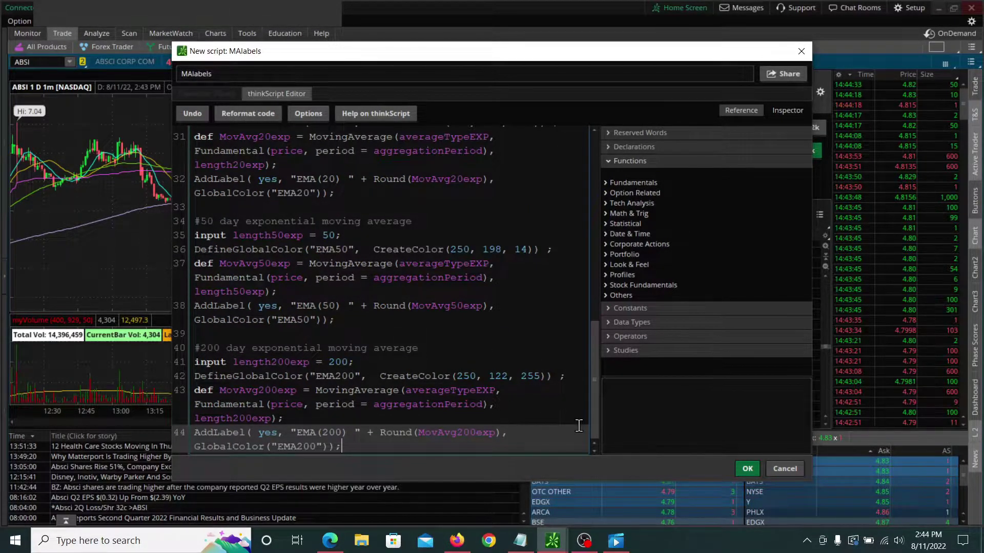
left_click(750, 471)
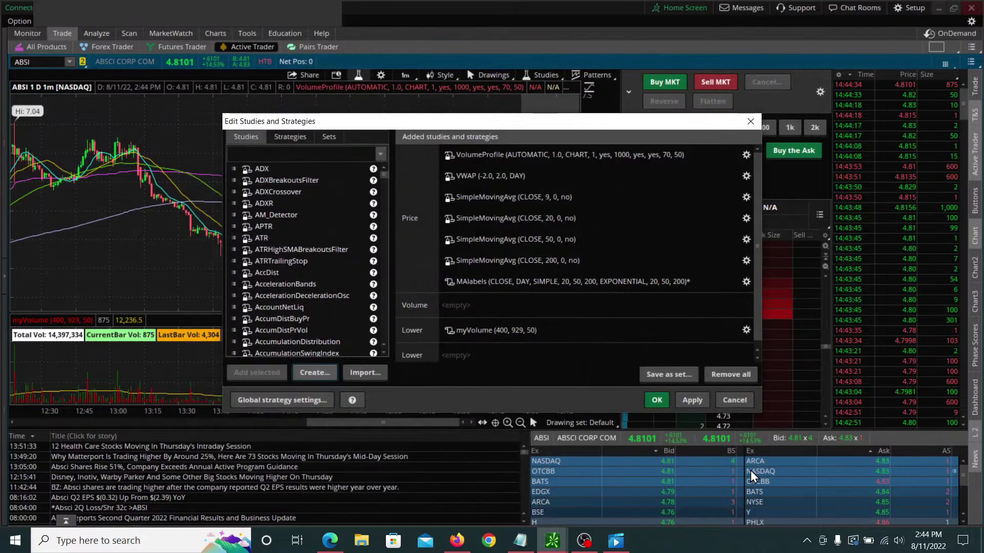
left_click(691, 402)
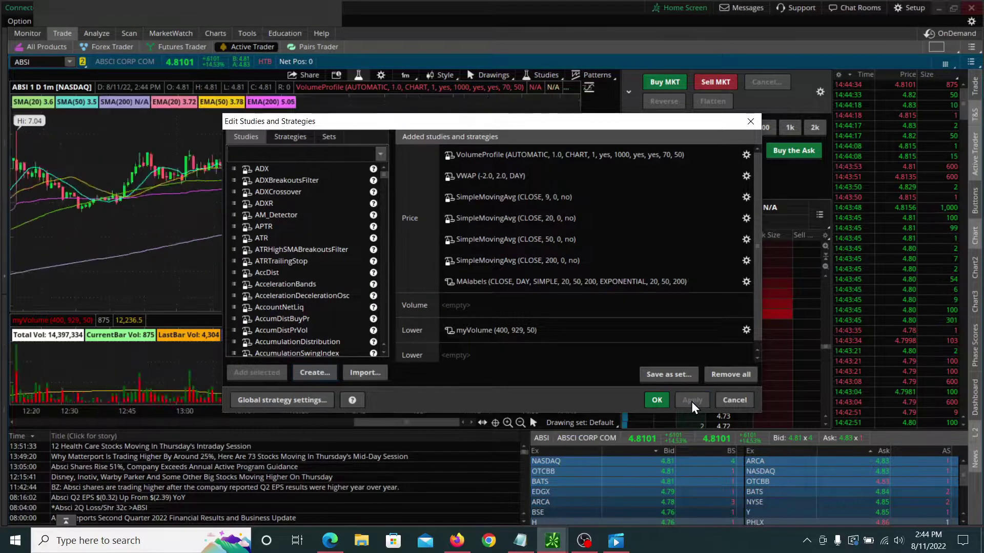
left_click(656, 400)
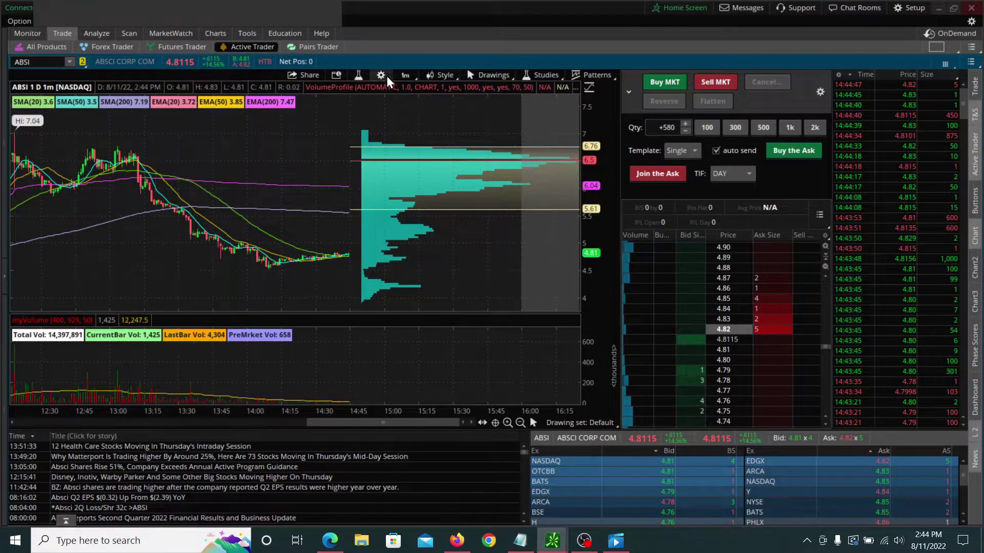
left_click(404, 77)
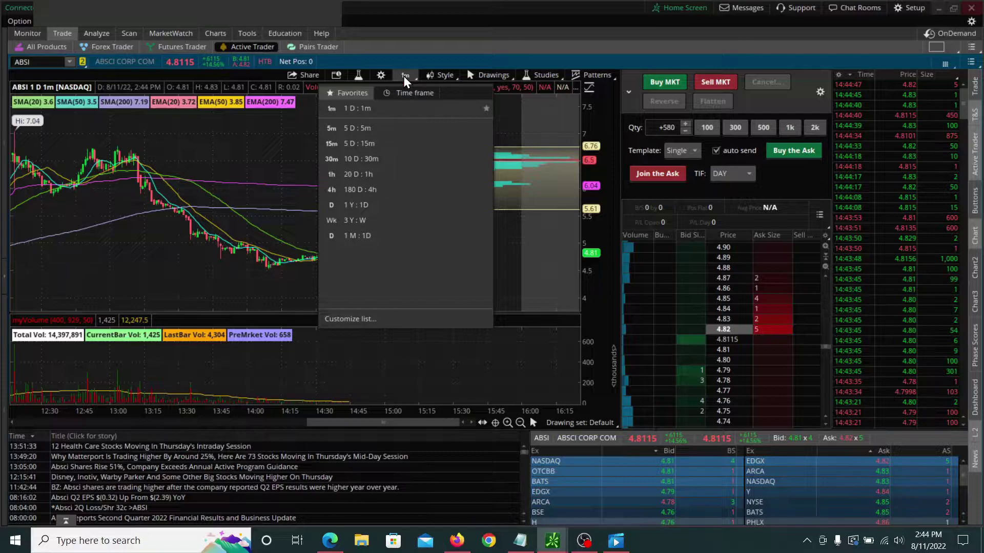
left_click(354, 205)
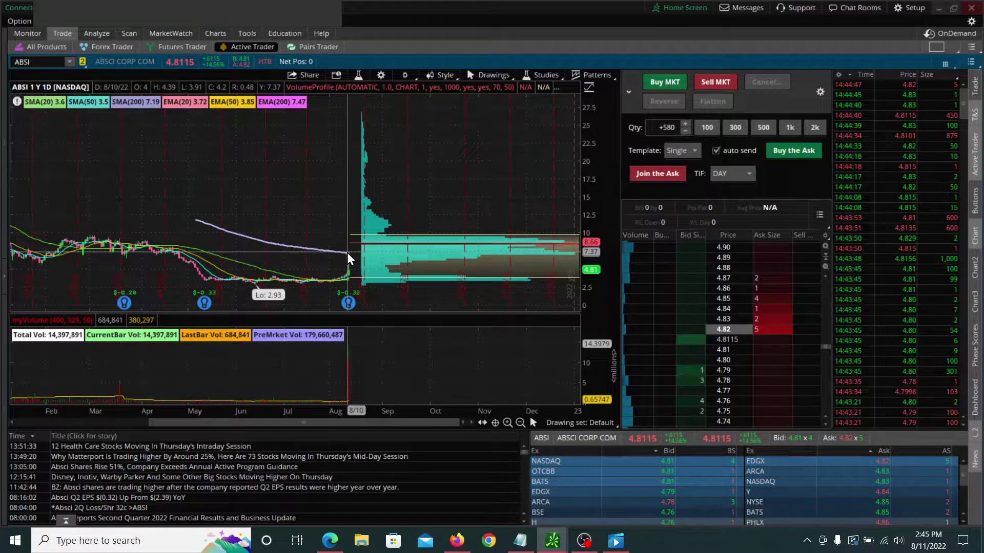
scroll(291, 245, "up", 3)
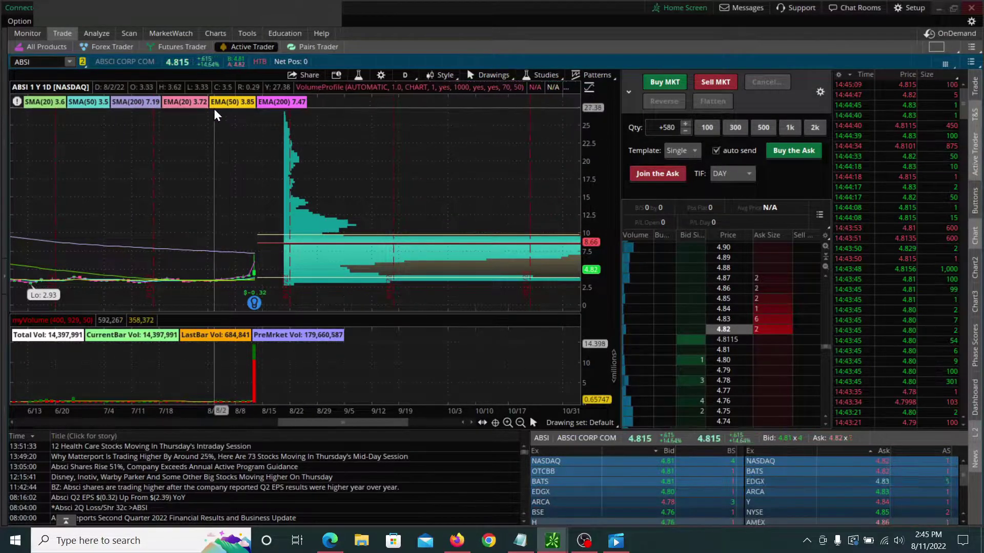
left_click(404, 76)
left_click(372, 127)
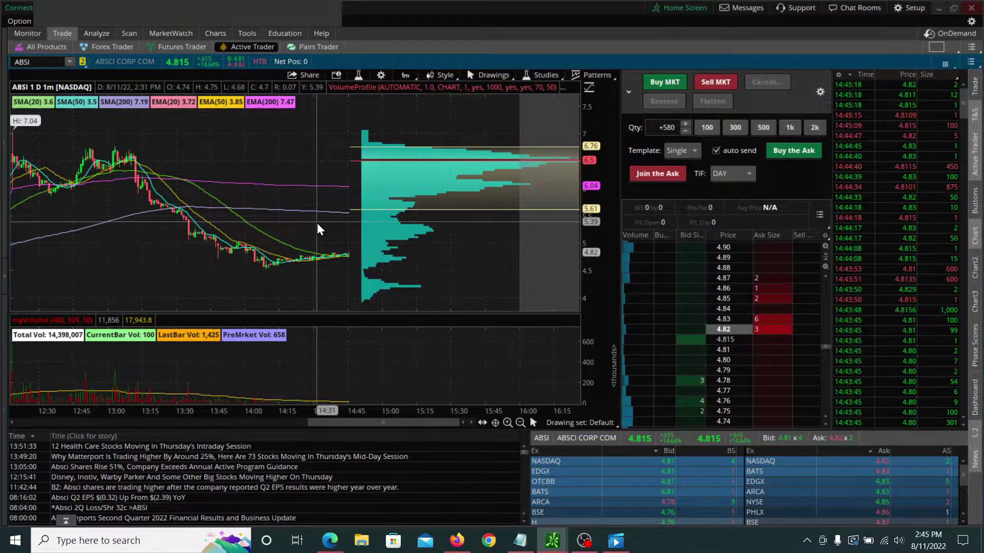
Replace the ABSI ticker with APDN in the chart and quotes.
left_click(52, 61)
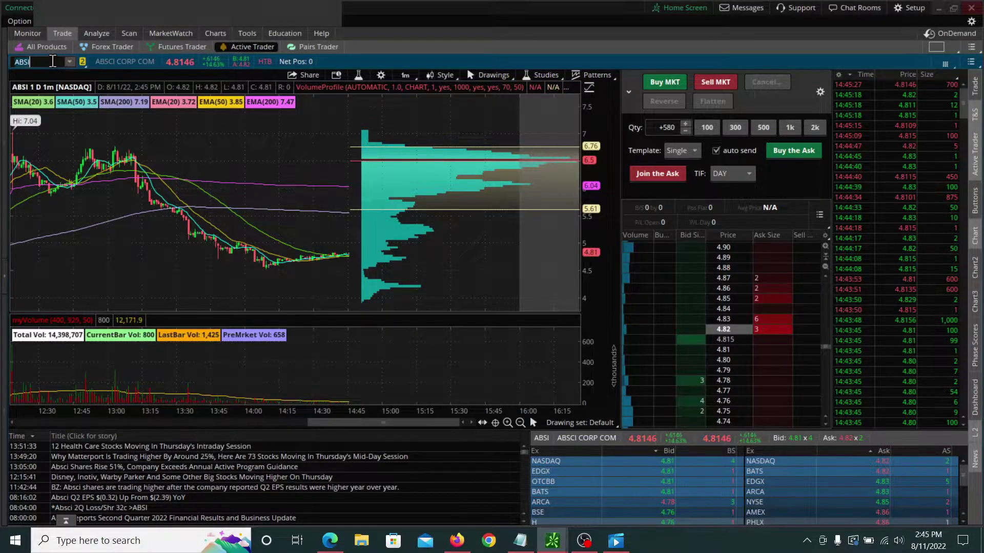
key("BackSpace")
key("BackSpace")
key("BackSpace")
key("BackSpace")
type("APDN")
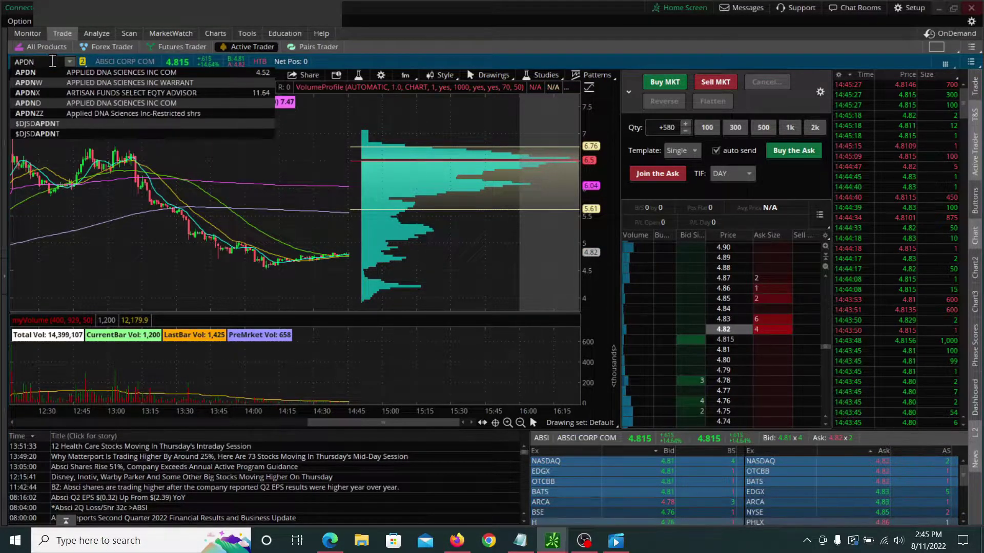
key("Return")
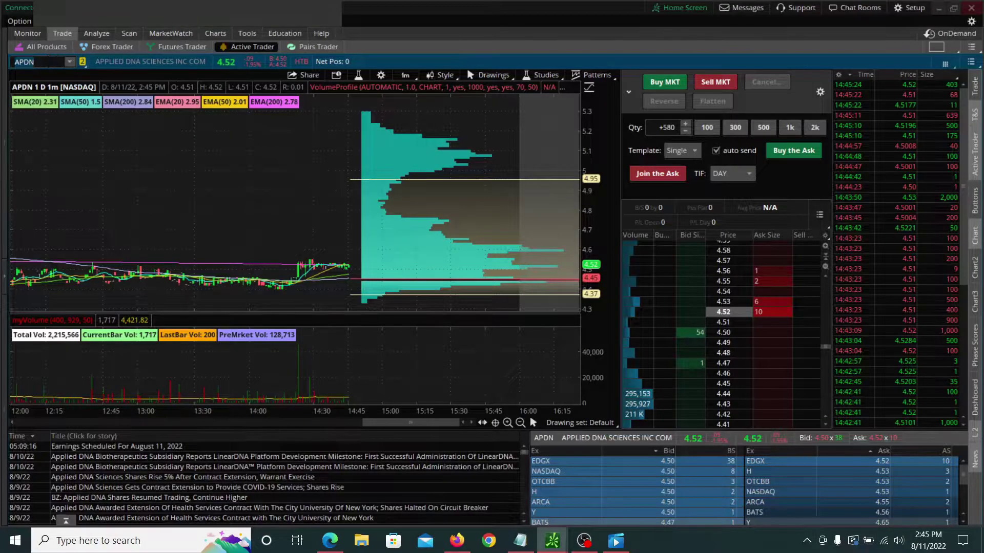
Switch APDN to the 1 Y : 1D time frame and zoom into late July through August.
left_click_drag(188, 226, 499, 249)
left_click_drag(136, 251, 435, 232)
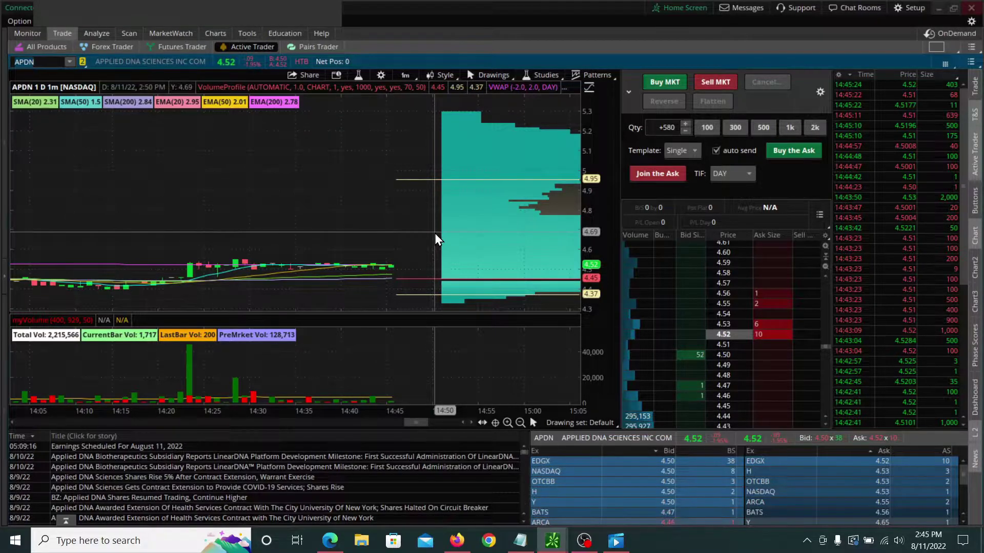
left_click(407, 76)
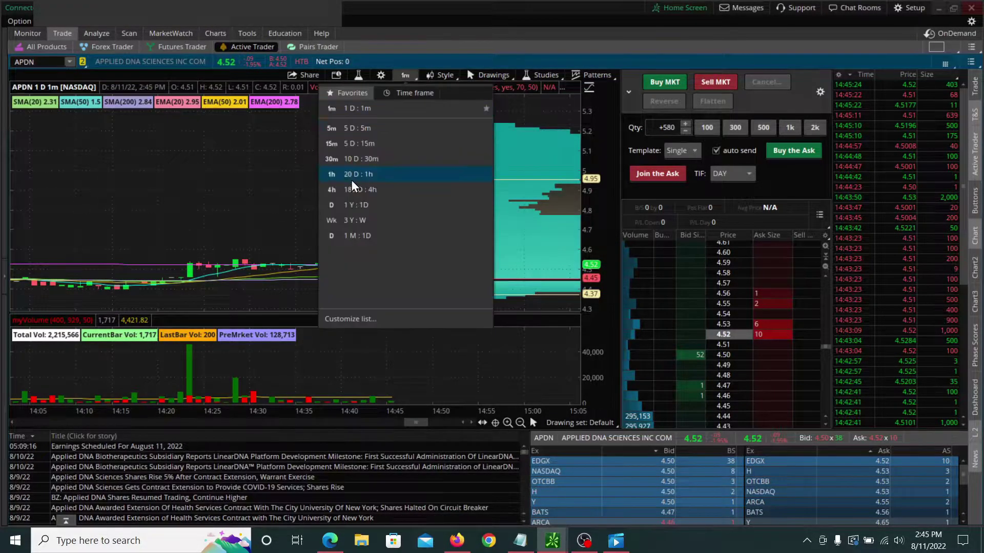
left_click(359, 207)
scroll(477, 188, "up", 2)
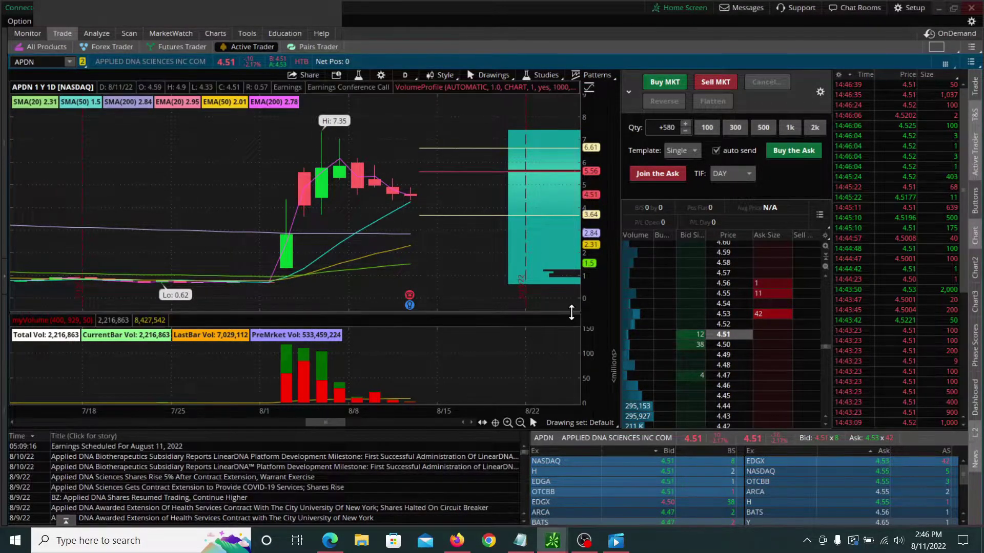
Load SENS and zoom its chart into late July through August.
left_click(45, 61)
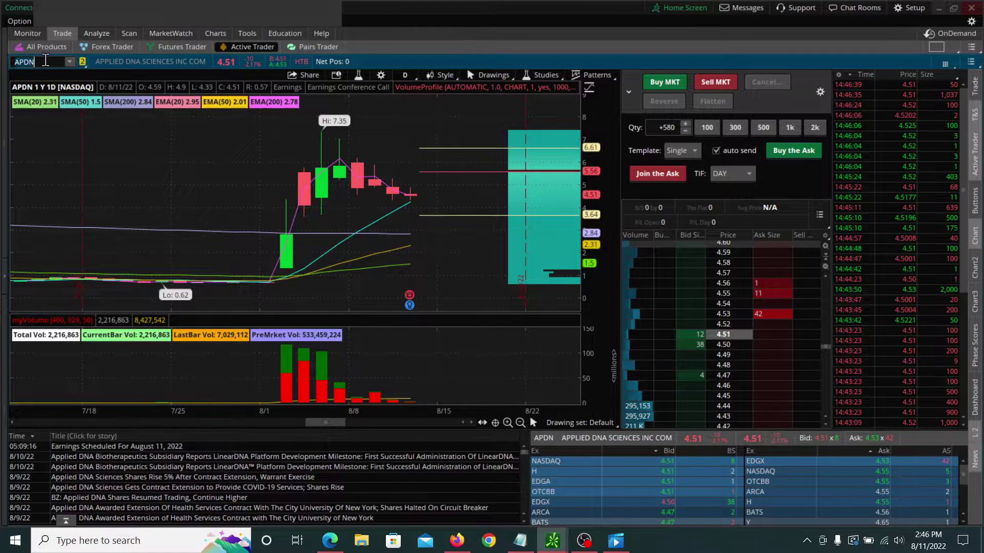
type("SENS")
key("Return")
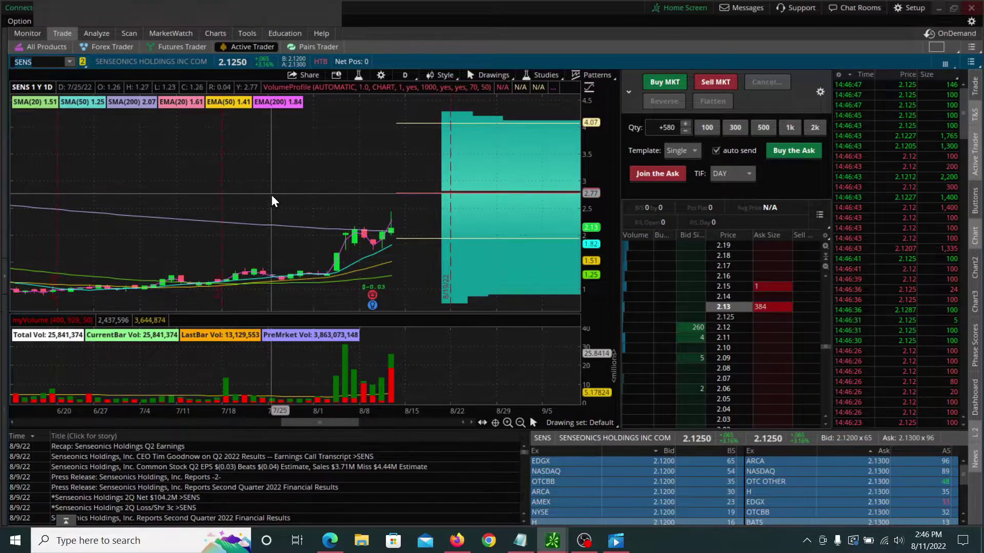
left_click_drag(271, 195, 487, 201)
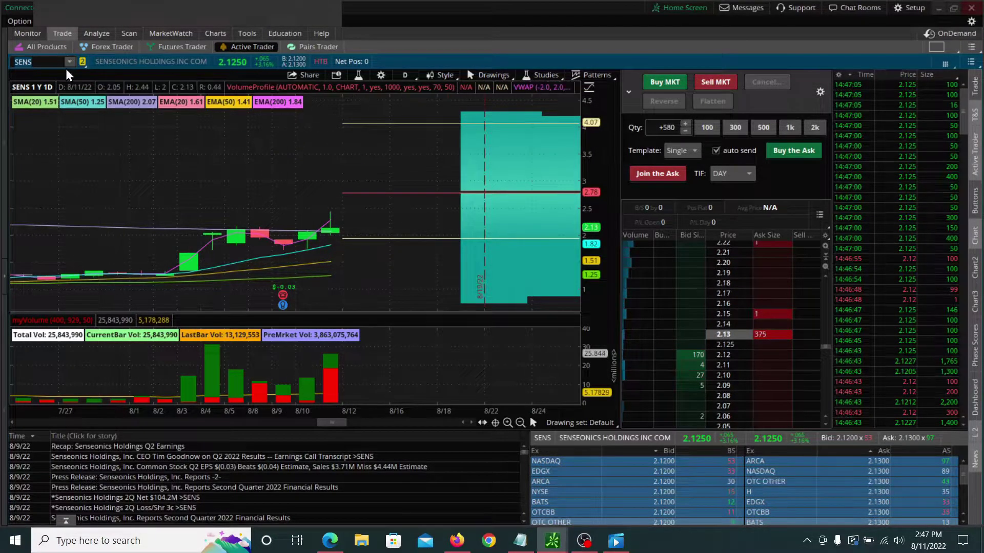
Reload ABSI and zoom its daily chart into late July to mid-August.
type("ABSI")
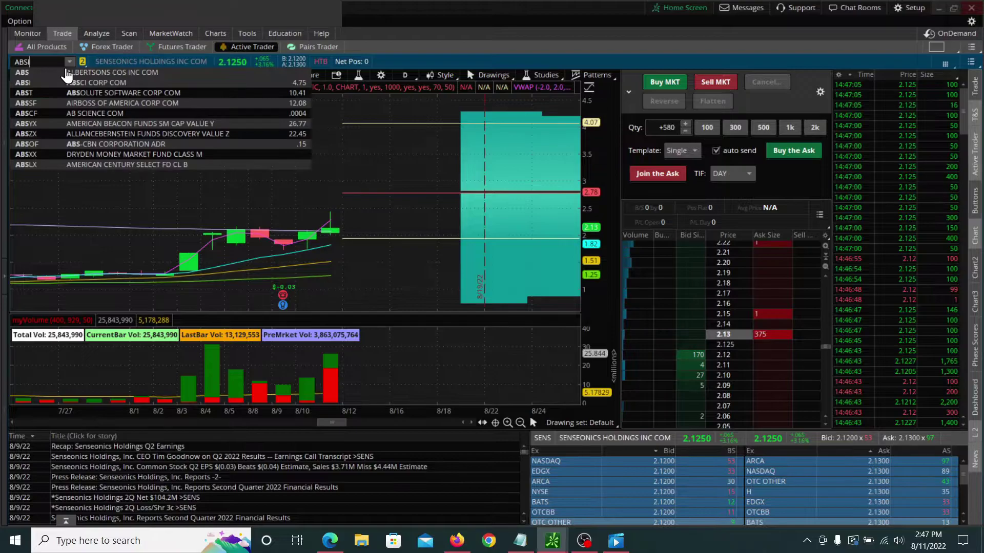
key("Return")
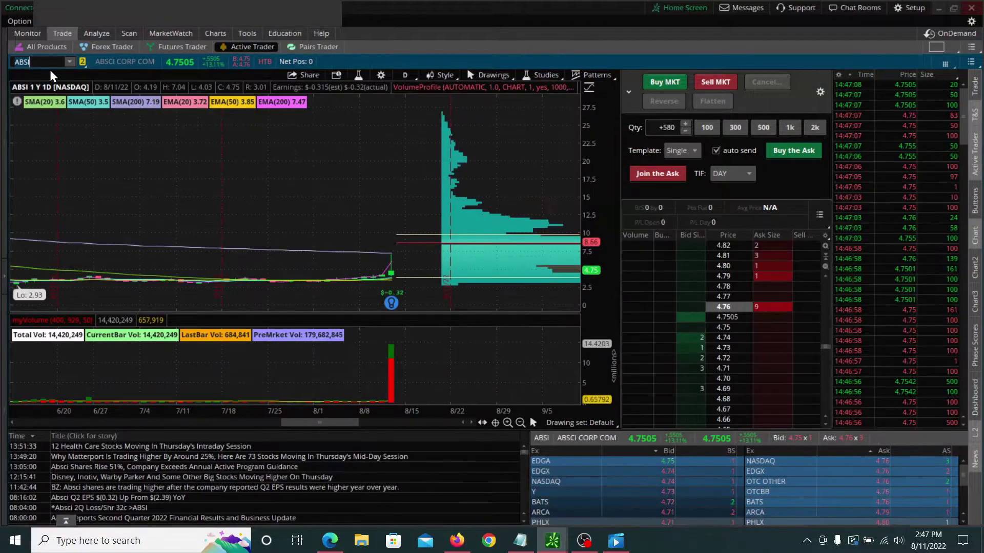
left_click_drag(260, 240, 487, 231)
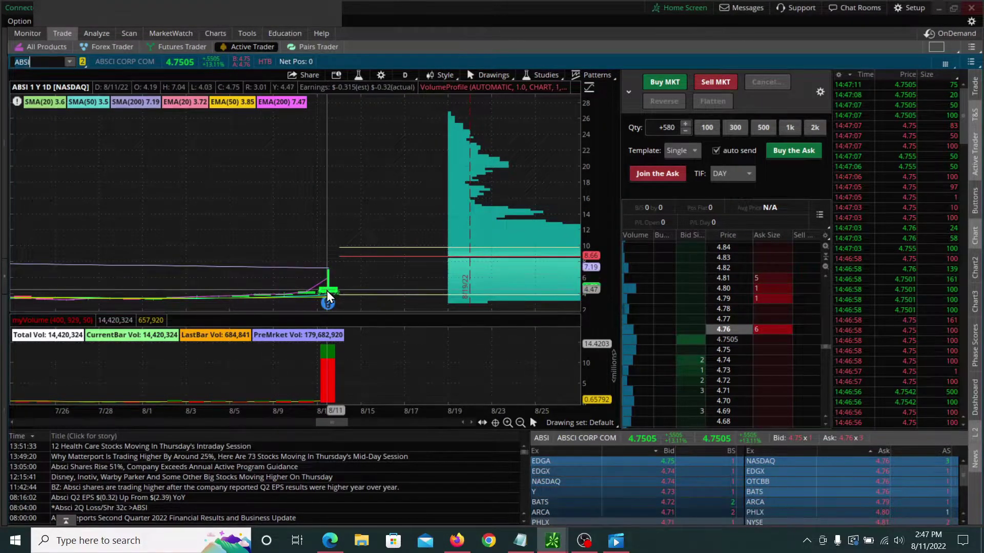
left_click(406, 74)
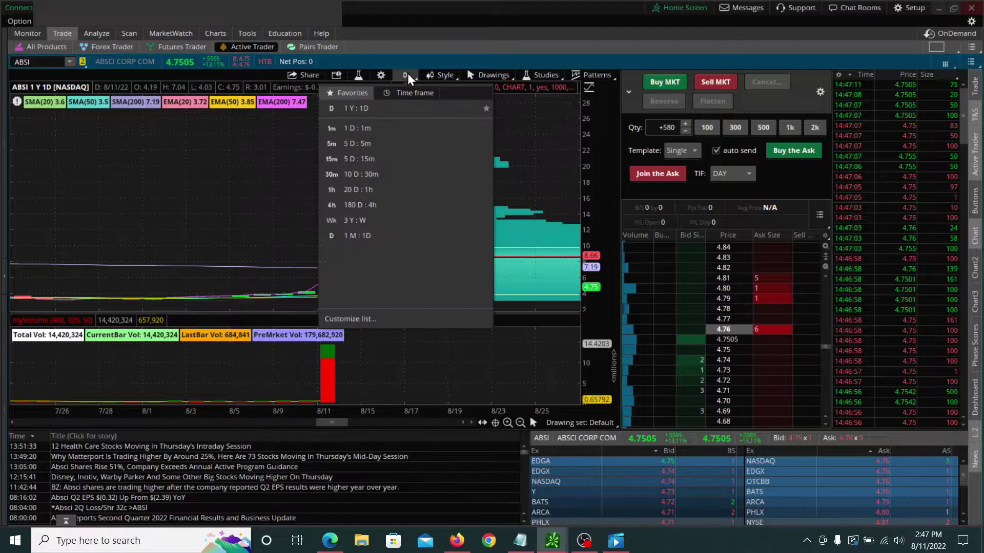
left_click(367, 130)
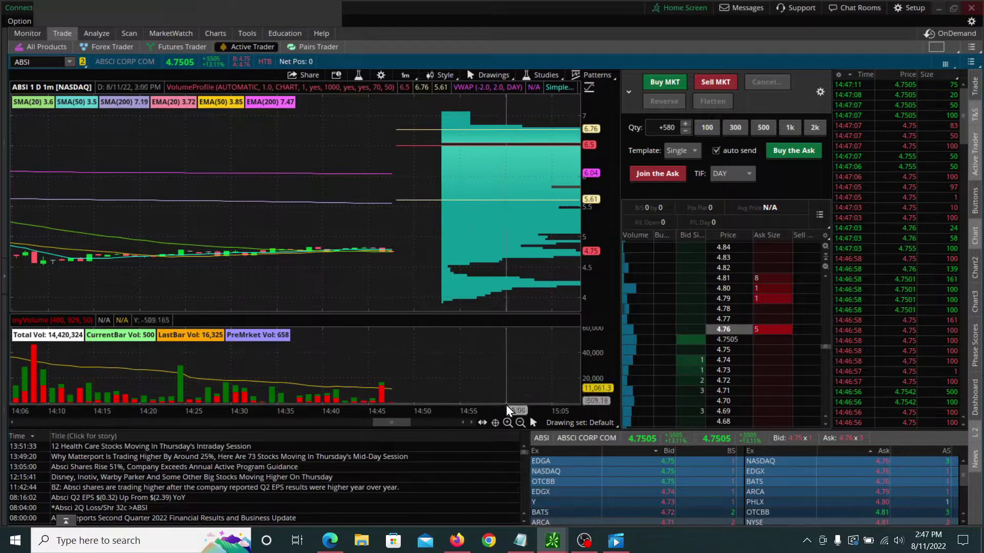
left_click(521, 423)
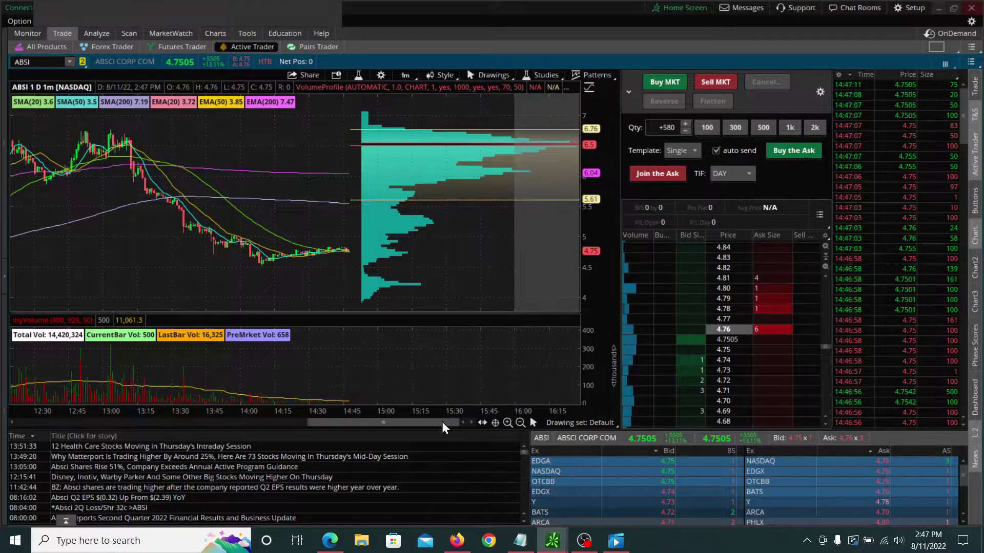
left_click_drag(442, 422, 344, 421)
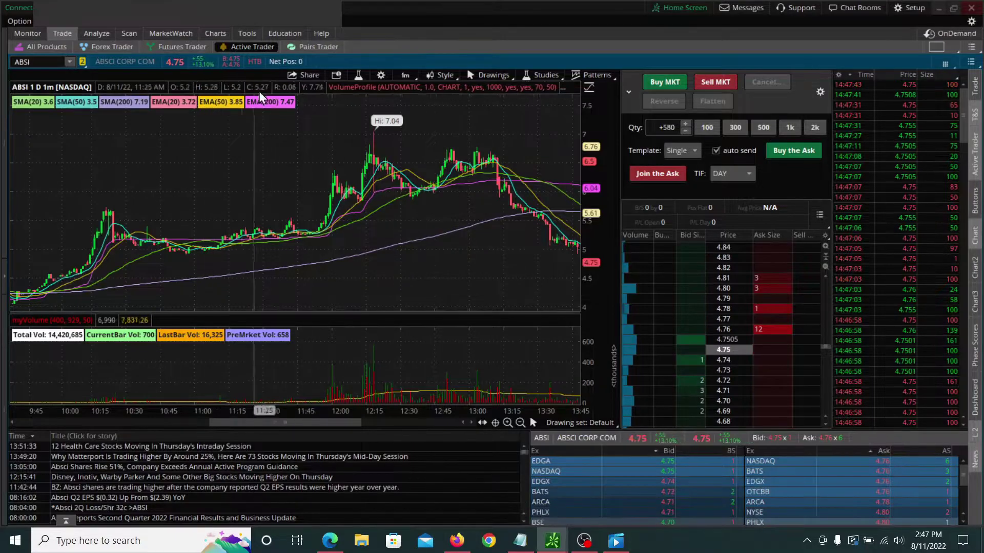
Delete the SimpleMovingAvg 200 and 50 studies, keeping SMA 9, SMA 20 and MAlabels.
left_click(359, 77)
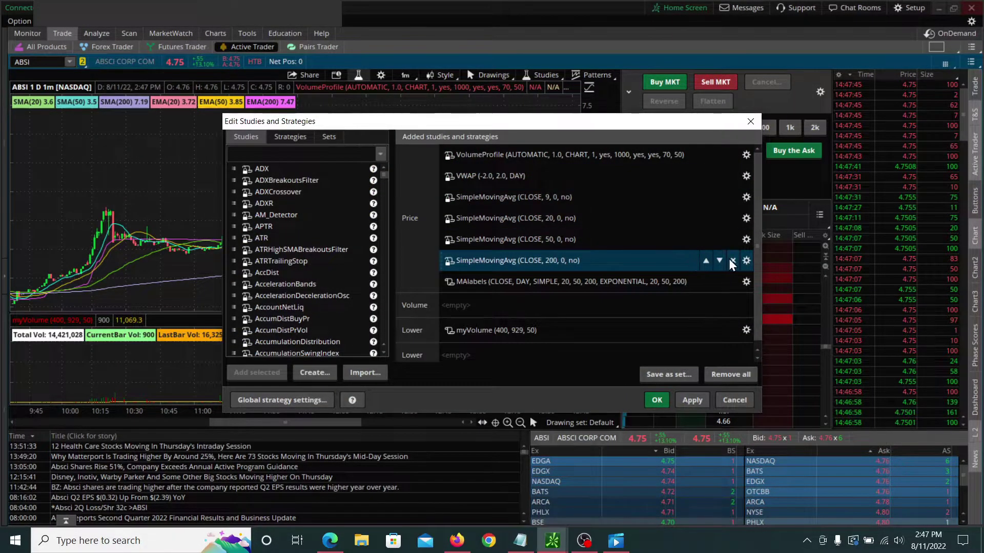
left_click(731, 260)
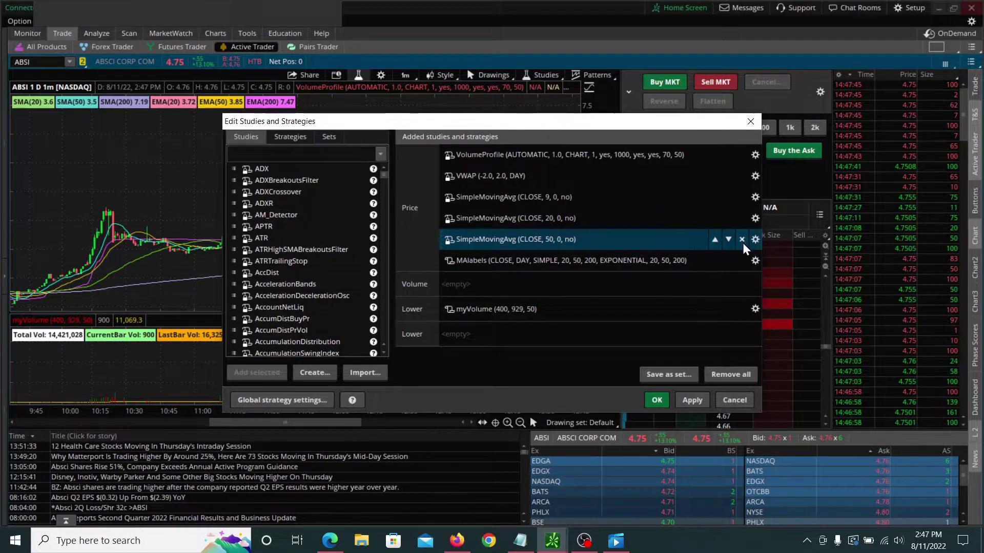
left_click(742, 243)
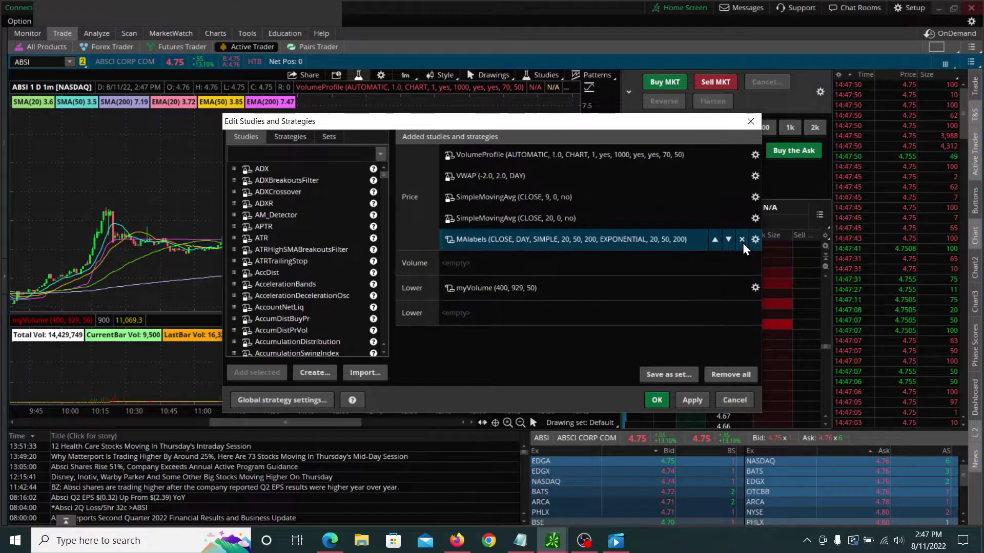
left_click(689, 397)
left_click(656, 400)
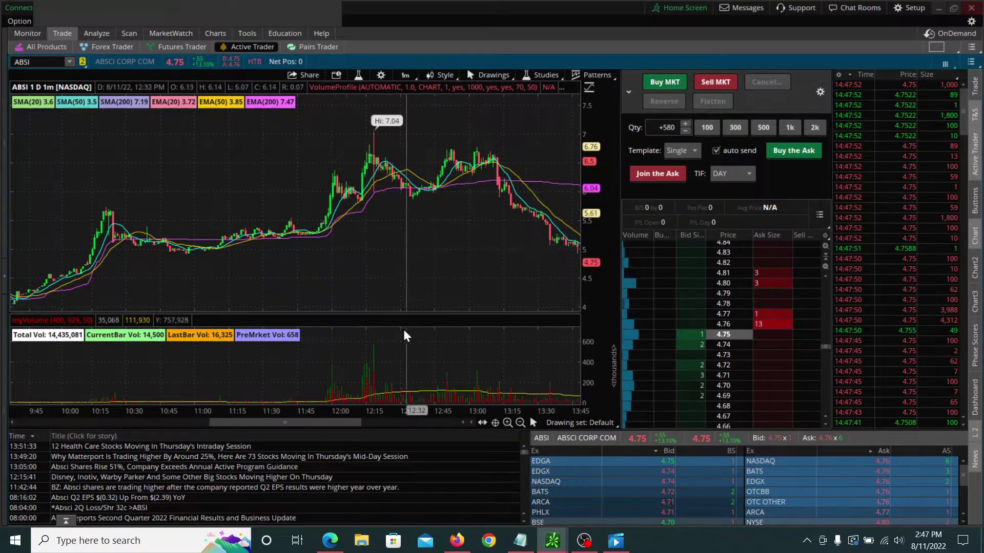
left_click_drag(302, 419, 404, 423)
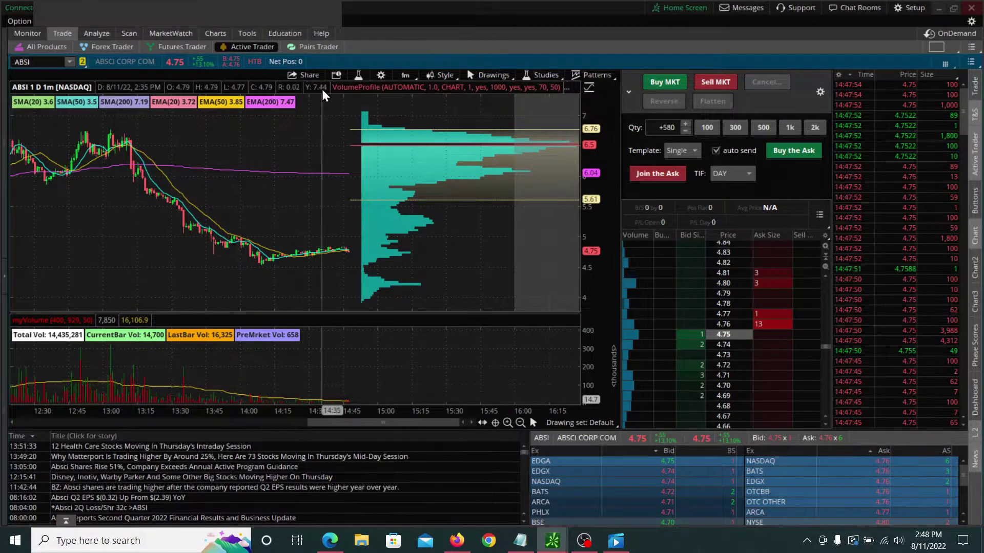
left_click(358, 74)
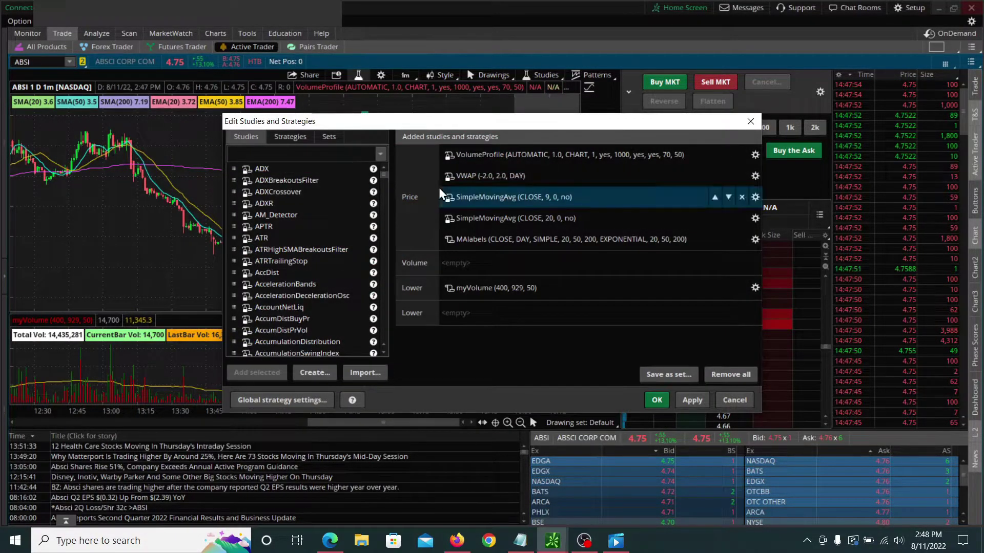
Open the MAlabels thinkScript code and scroll through its inputs and SMA/EMA label definitions.
left_click(448, 241)
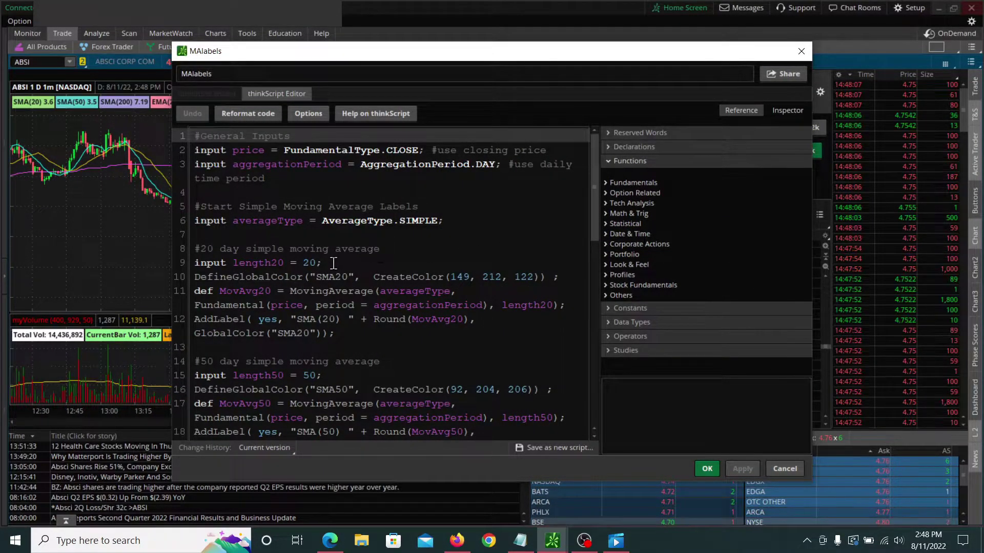
scroll(396, 326, "down", 2)
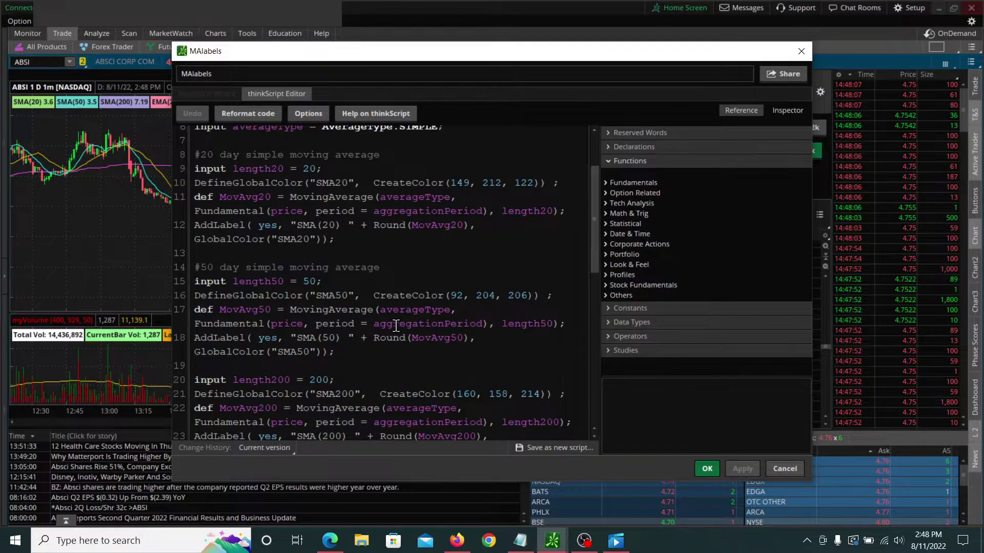
scroll(398, 284, "up", 2)
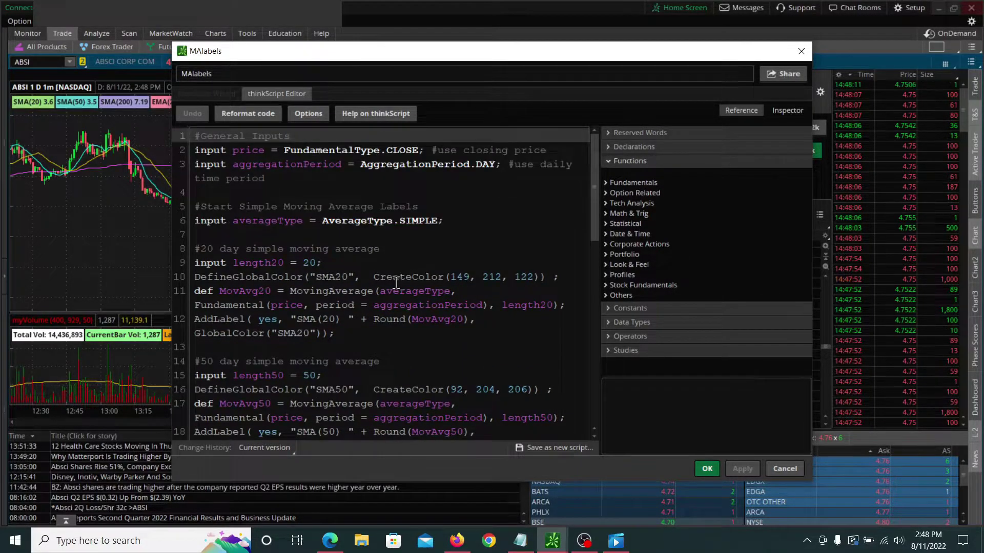
scroll(396, 283, "down", 6)
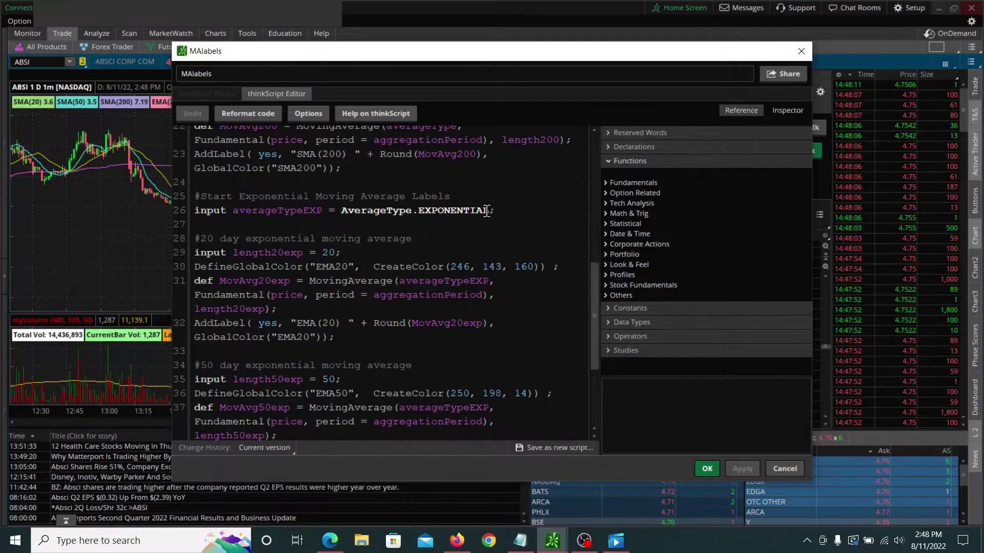
scroll(398, 345, "down", 3)
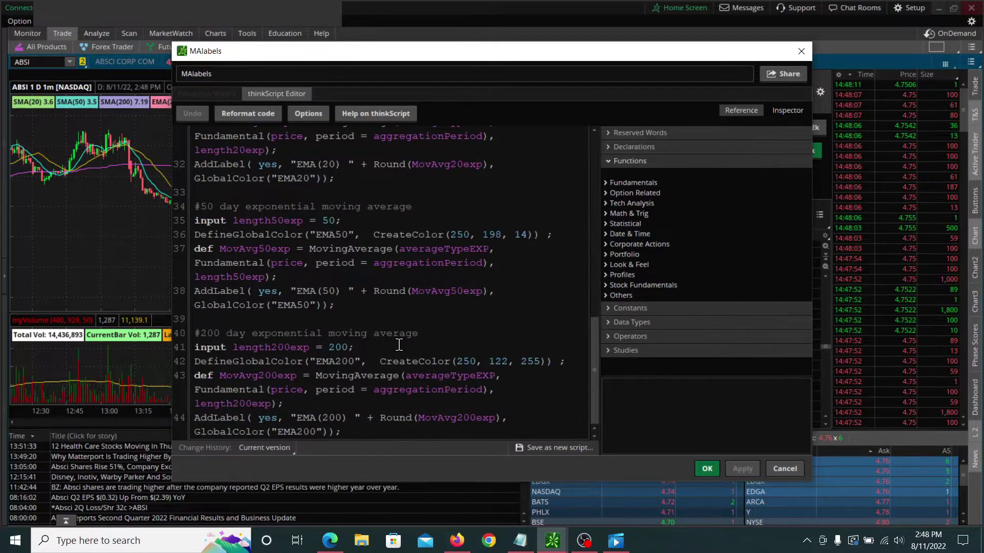
scroll(479, 189, "up", 4)
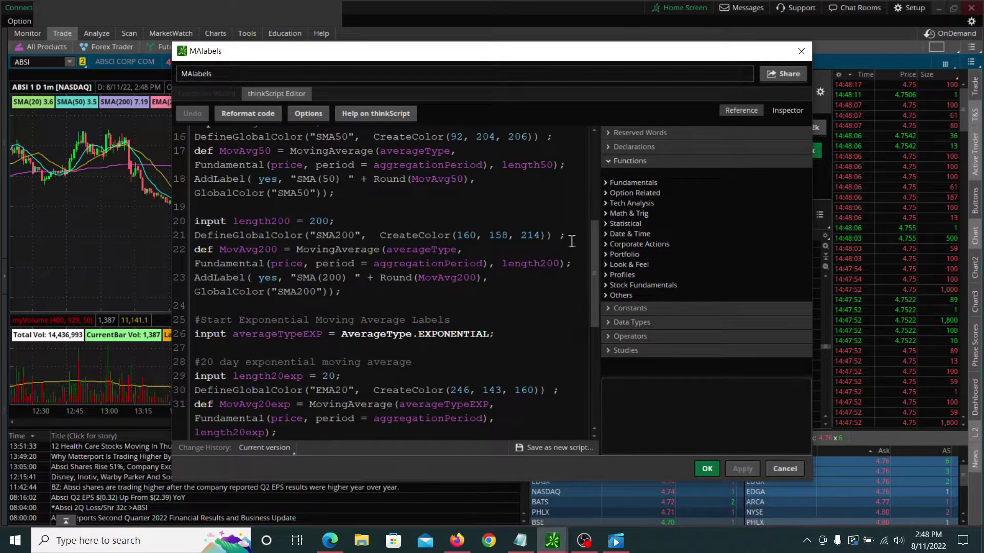
left_click_drag(592, 253, 592, 150)
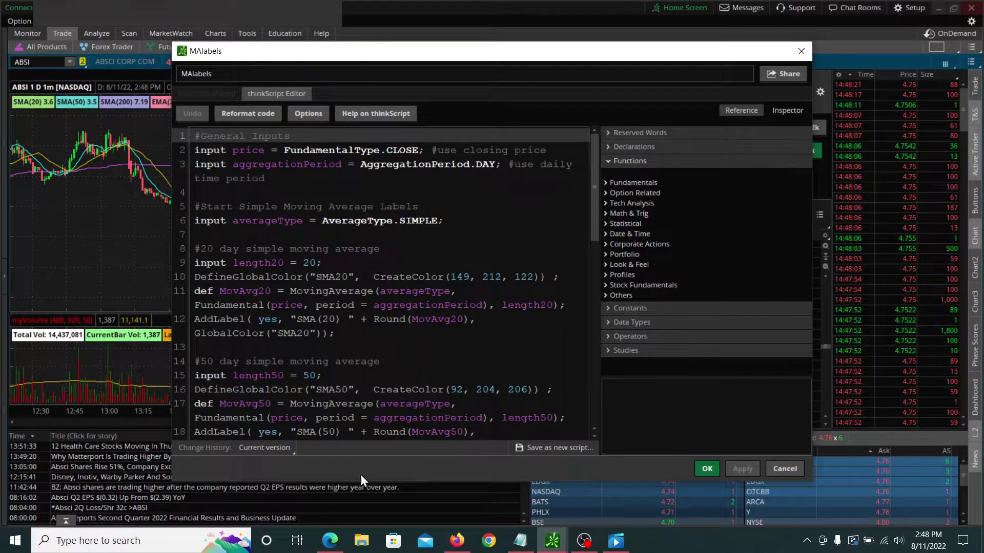
left_click(456, 542)
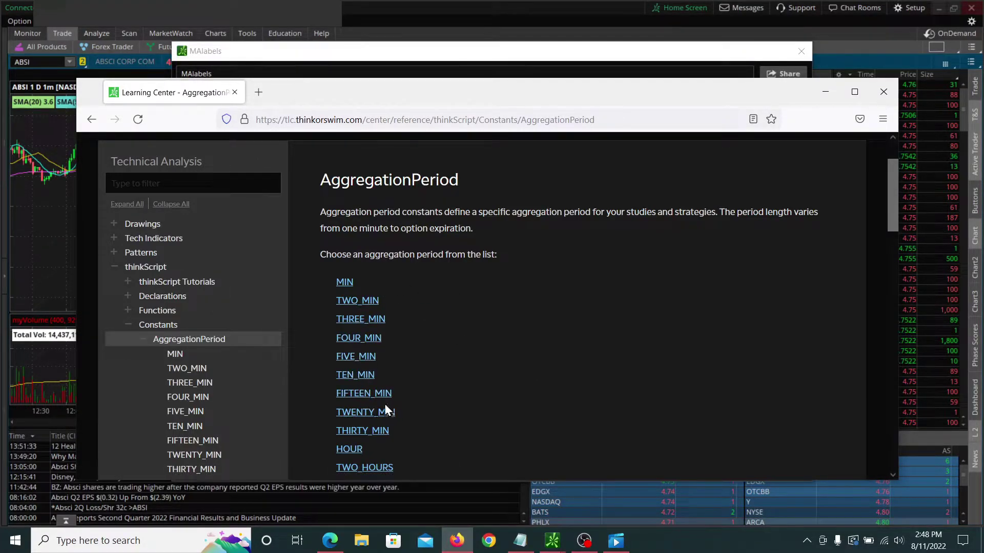
scroll(493, 382, "down", 5)
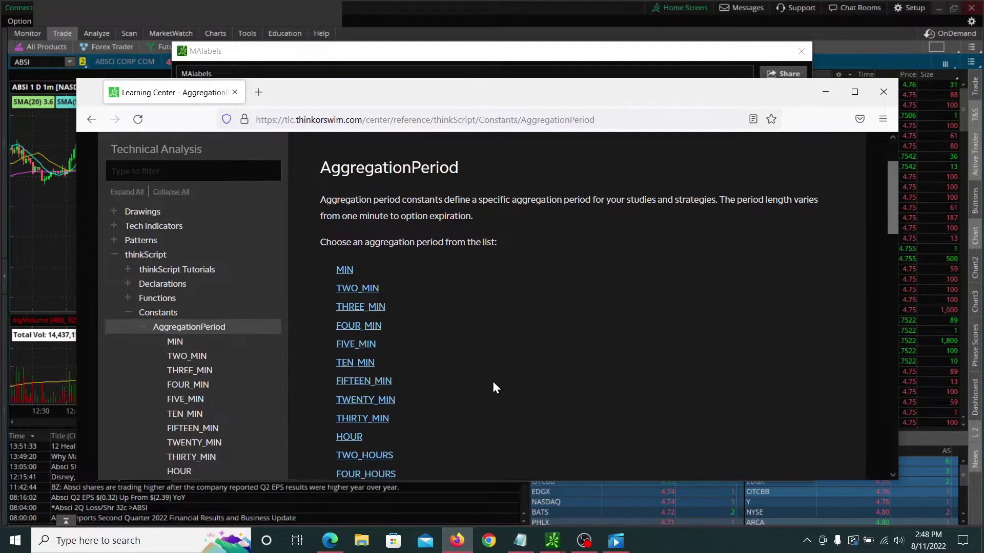
left_click(827, 99)
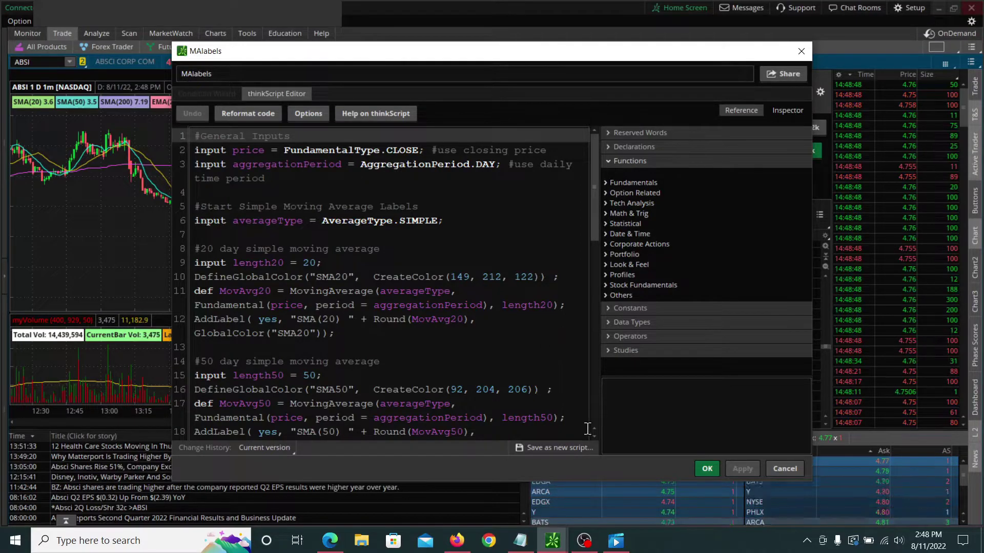
In Edge's HTML Color Codes color picker, choose the blue #15A0DC (RGB 21, 160, 220).
left_click(330, 540)
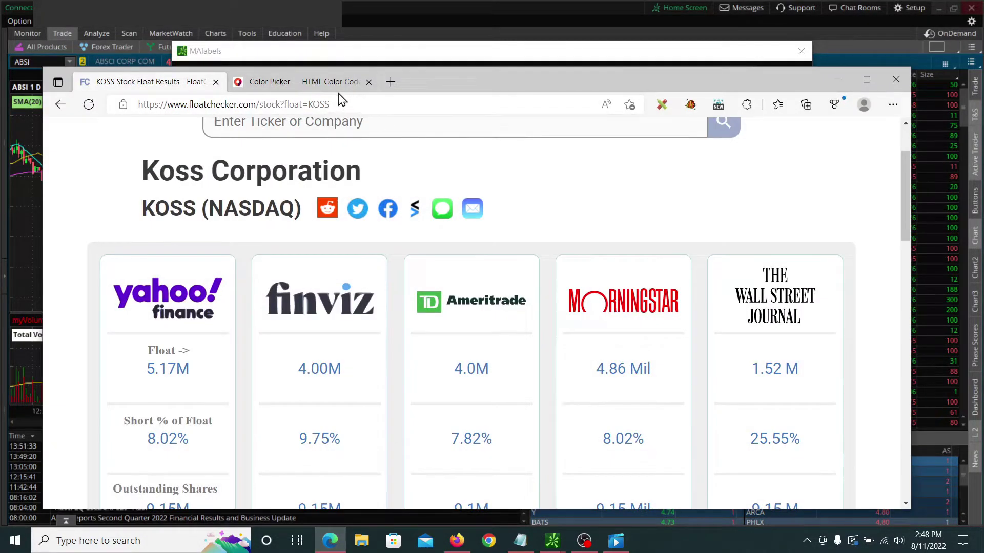
left_click(319, 86)
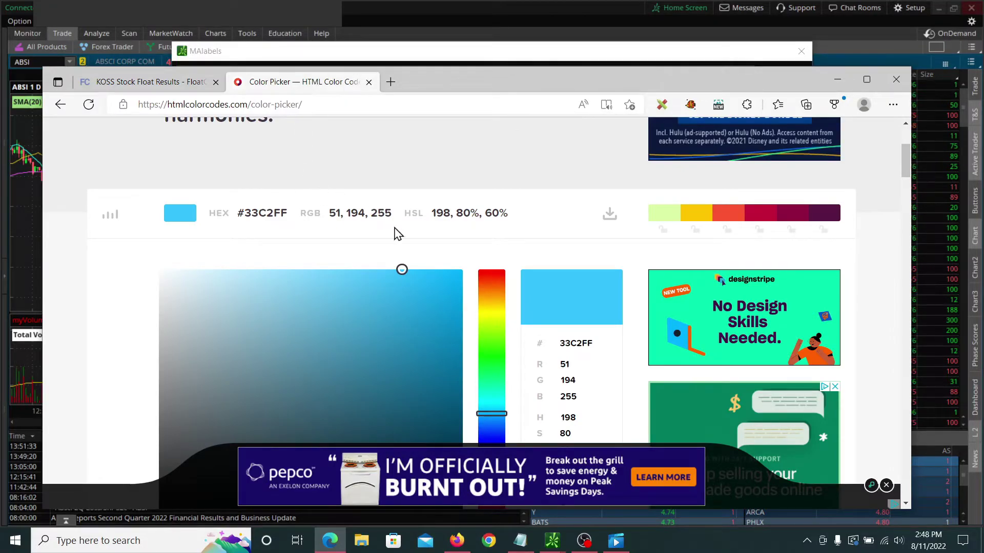
scroll(386, 344, "down", 1)
left_click(433, 257)
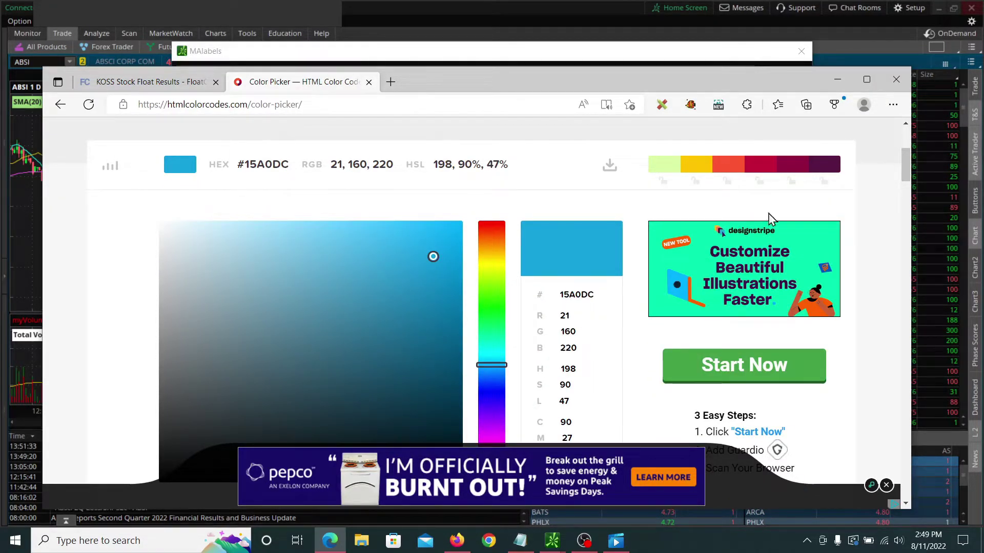
Back in the MAlabels script, inspect the EMA 50 section and its length50exp input on line 35.
left_click(837, 80)
left_click(448, 292)
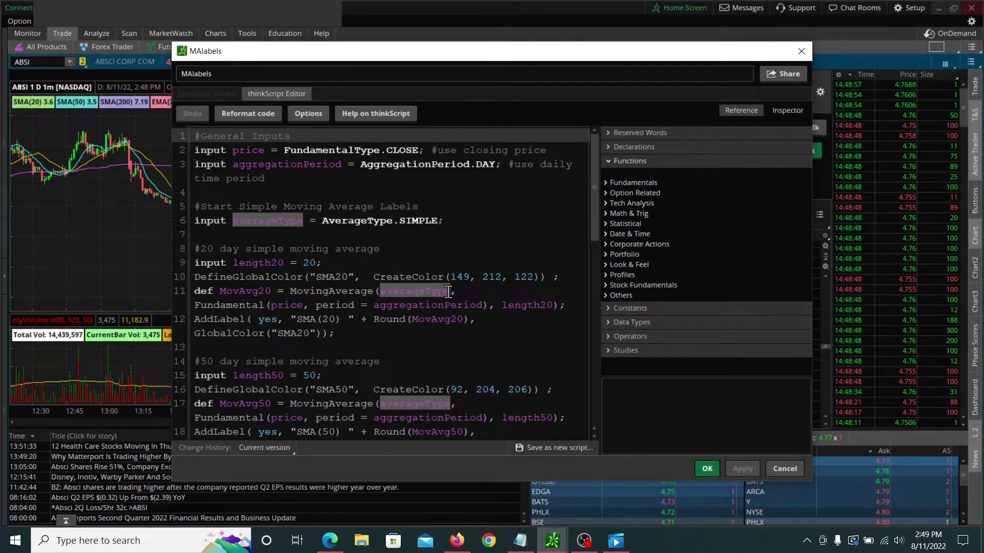
left_click_drag(594, 205, 583, 416)
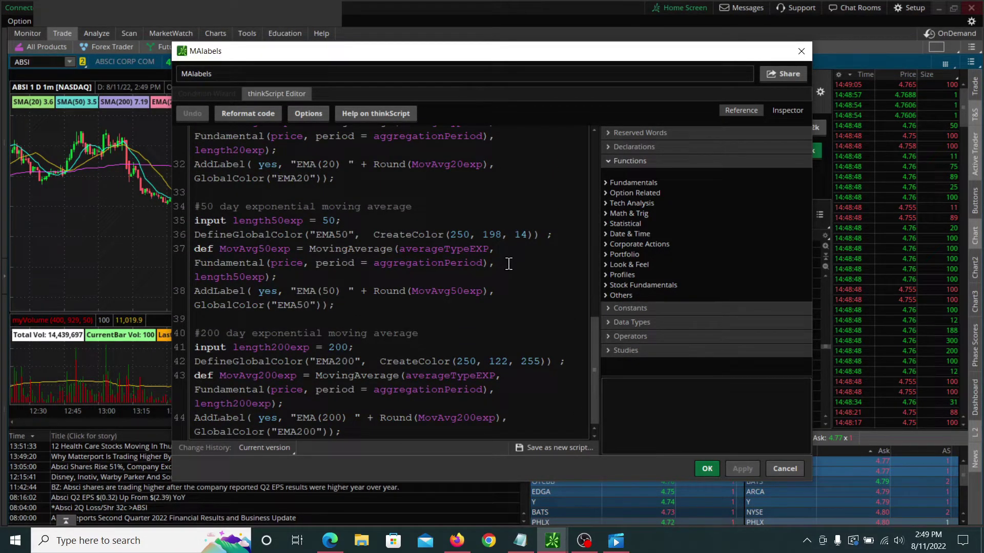
double_click(248, 219)
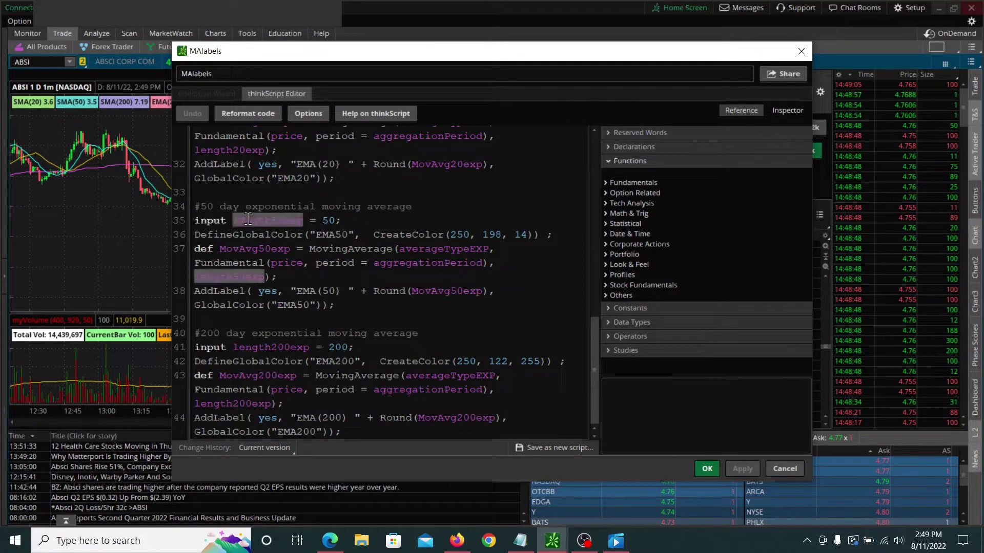
left_click(205, 217)
left_click(206, 223)
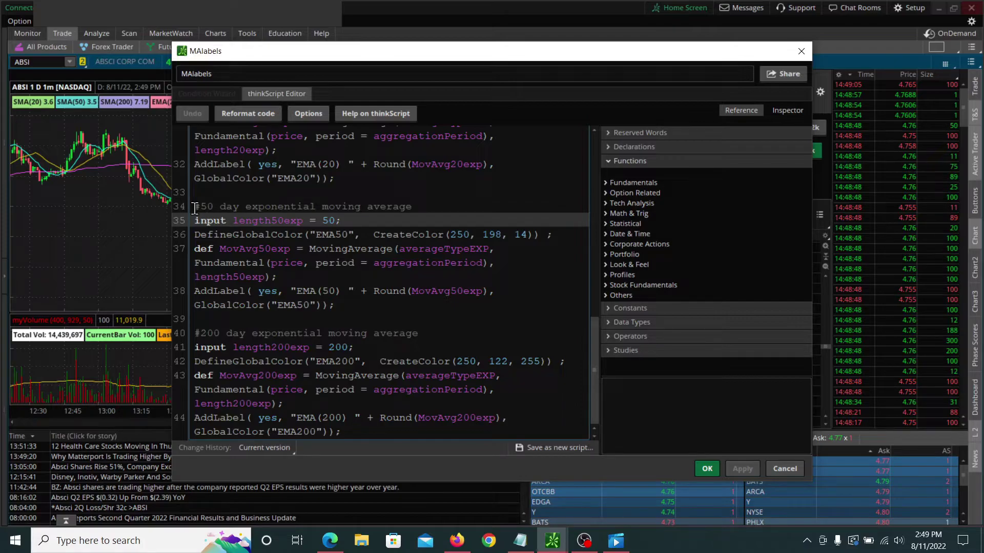
left_click(195, 208)
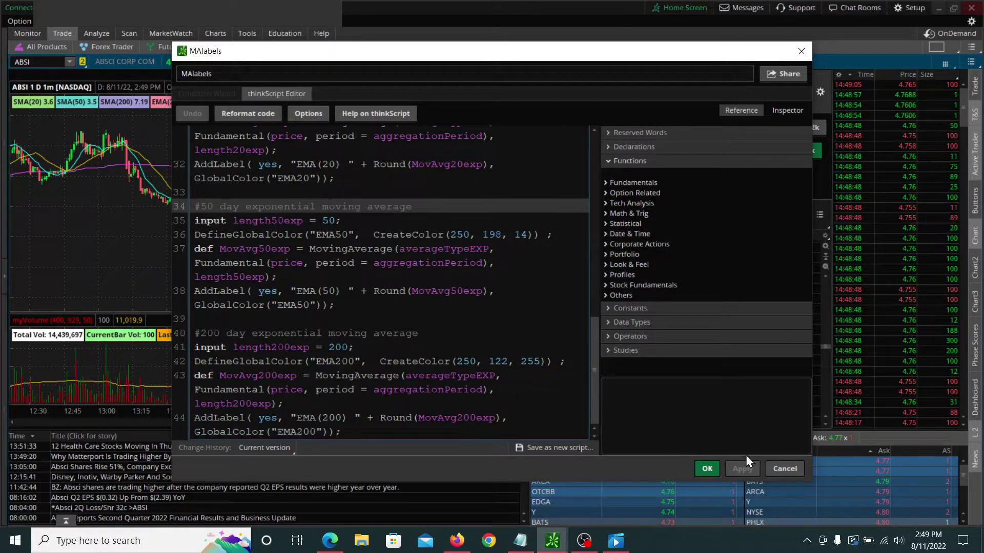
Close the MAlabels script unsaved and cancel Edit Studies and Strategies, keeping the study on the chart.
left_click(783, 466)
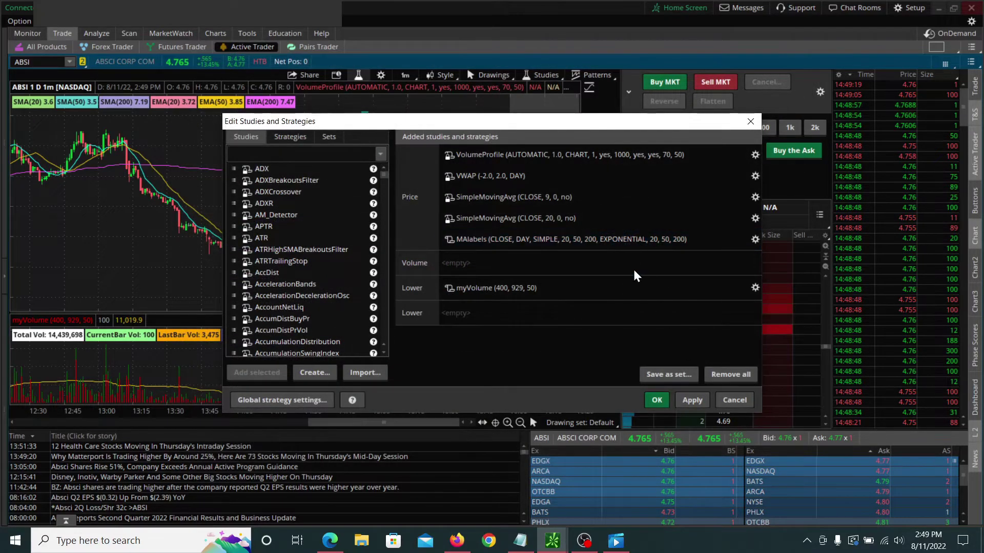
mouse_move(709, 239)
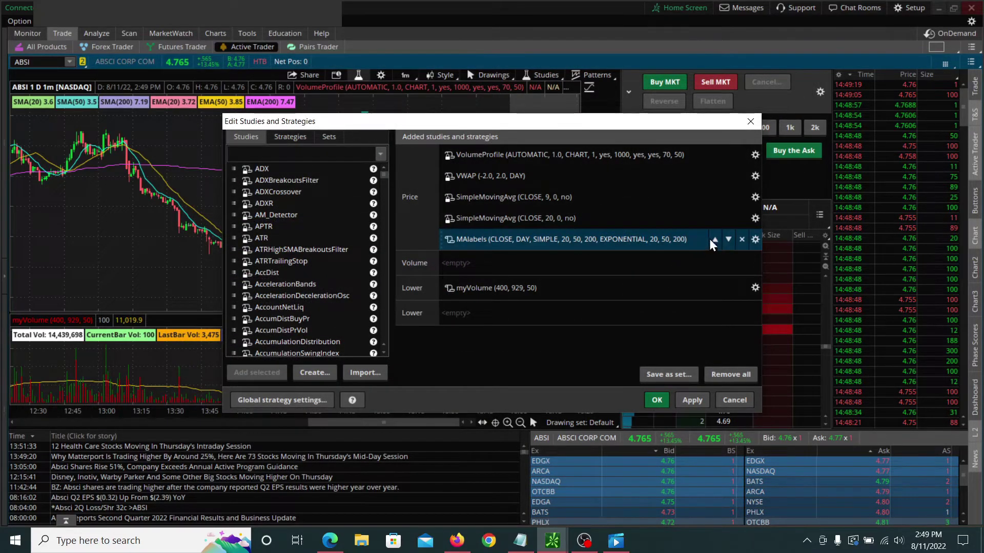
left_click(741, 239)
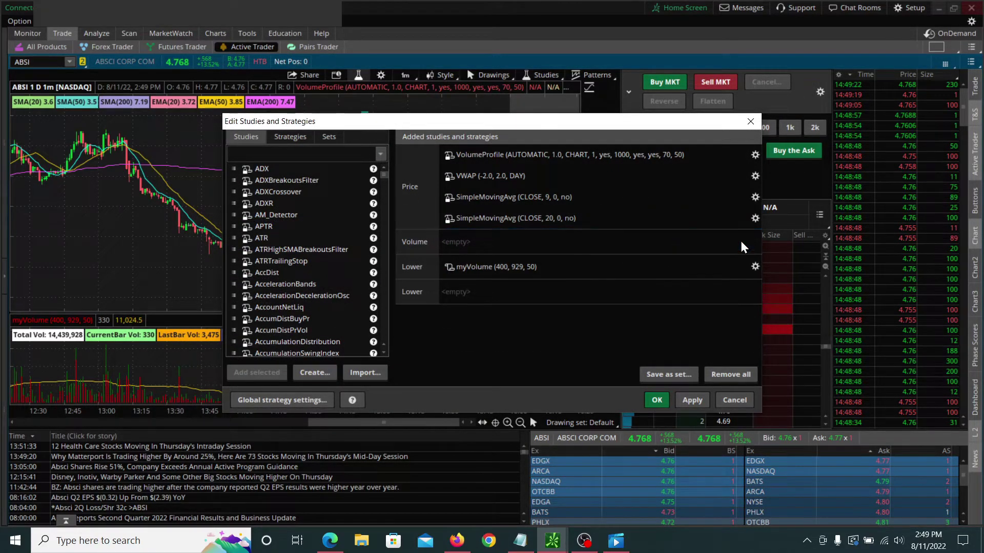
left_click(738, 405)
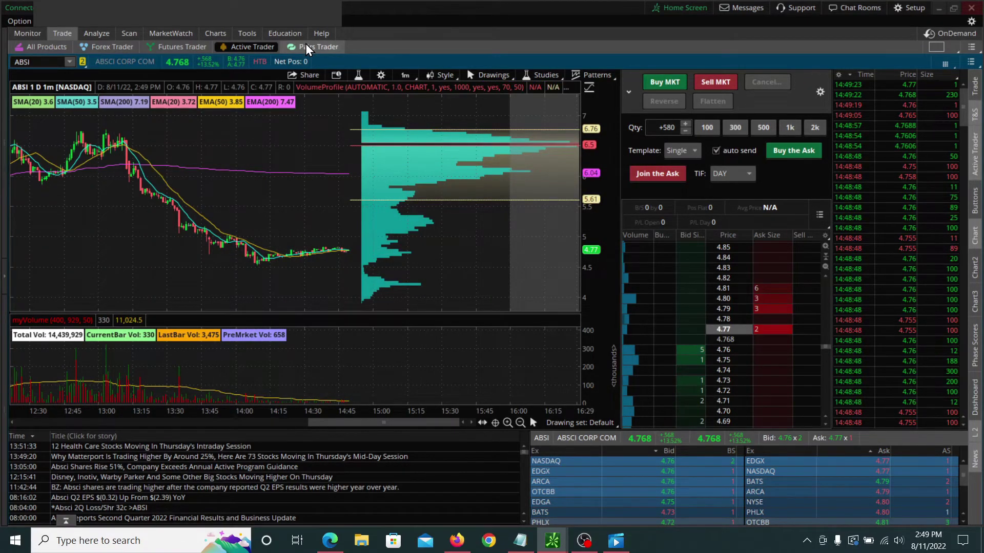